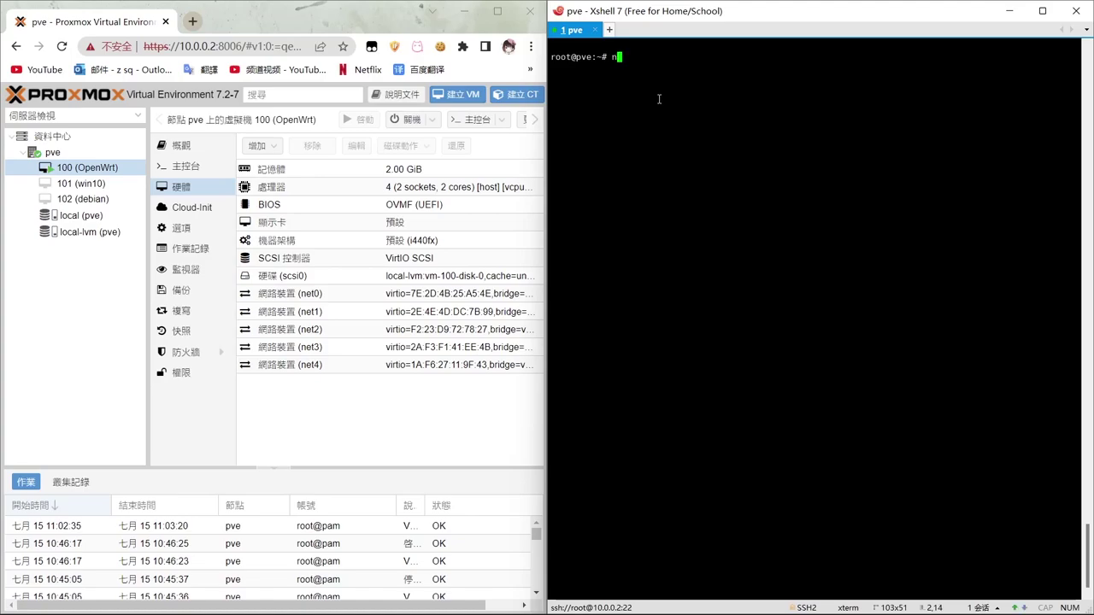
Open /etc/default/grub in the nano editor.
{"action": "type", "text": "/etc/default/grub"}
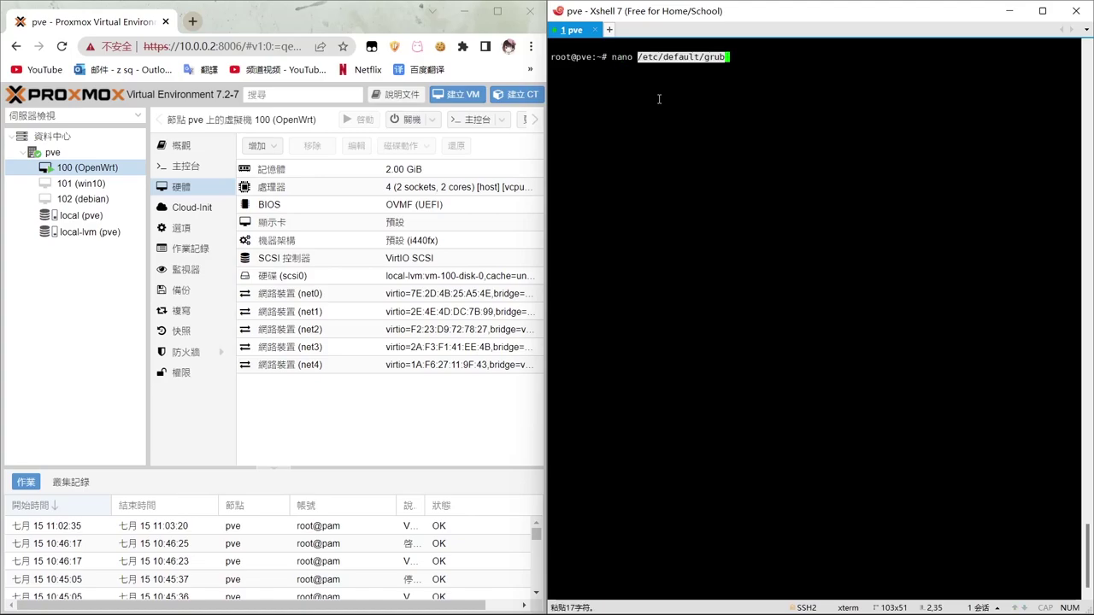
{"action": "key", "text": "Return"}
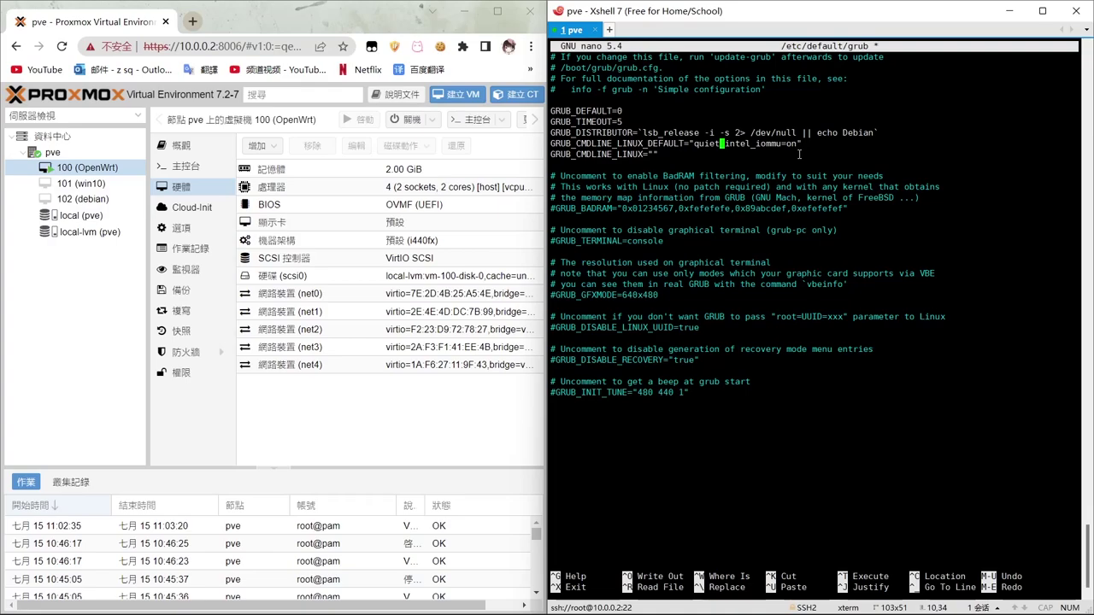
Try amd in place of intel in the intel_iommu=on kernel parameter of GRUB_CMDLINE_LINUX_DEFAULT, and restore intel.
{"action": "key", "text": "Right"}
{"action": "key", "text": "Delete"}
{"action": "key", "text": "Delete"}
{"action": "key", "text": "Delete"}
{"action": "key", "text": "Delete"}
{"action": "key", "text": "Delete"}
{"action": "type", "text": "amd"}
{"action": "key", "text": "BackSpace"}
{"action": "key", "text": "BackSpace"}
{"action": "key", "text": "BackSpace"}
{"action": "type", "text": "intel"}
Save and close /etc/default/grub, and regenerate the boot configuration with update-grub.
{"action": "key", "text": "ctrl+o"}
{"action": "key", "text": "Return"}
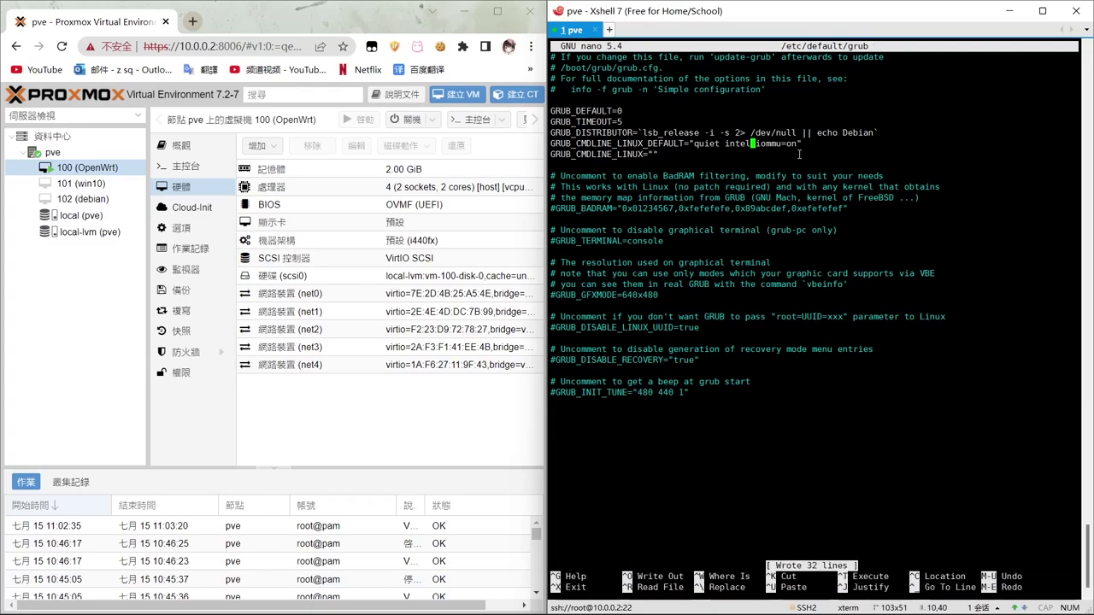
{"action": "key", "text": "ctrl+x"}
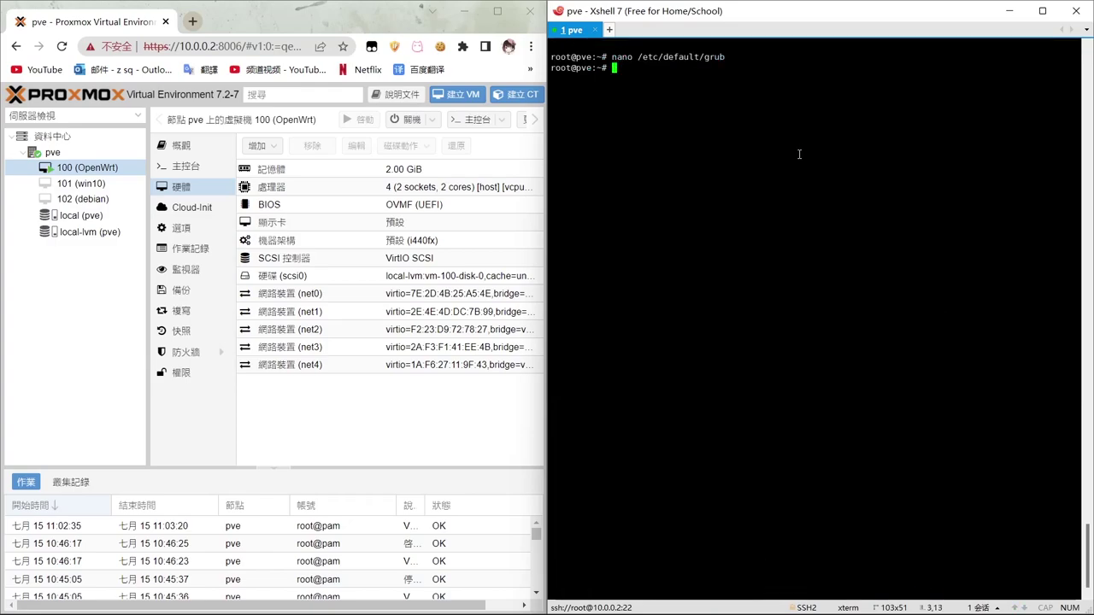
{"action": "type", "text": "update-grub"}
{"action": "key", "text": "Return"}
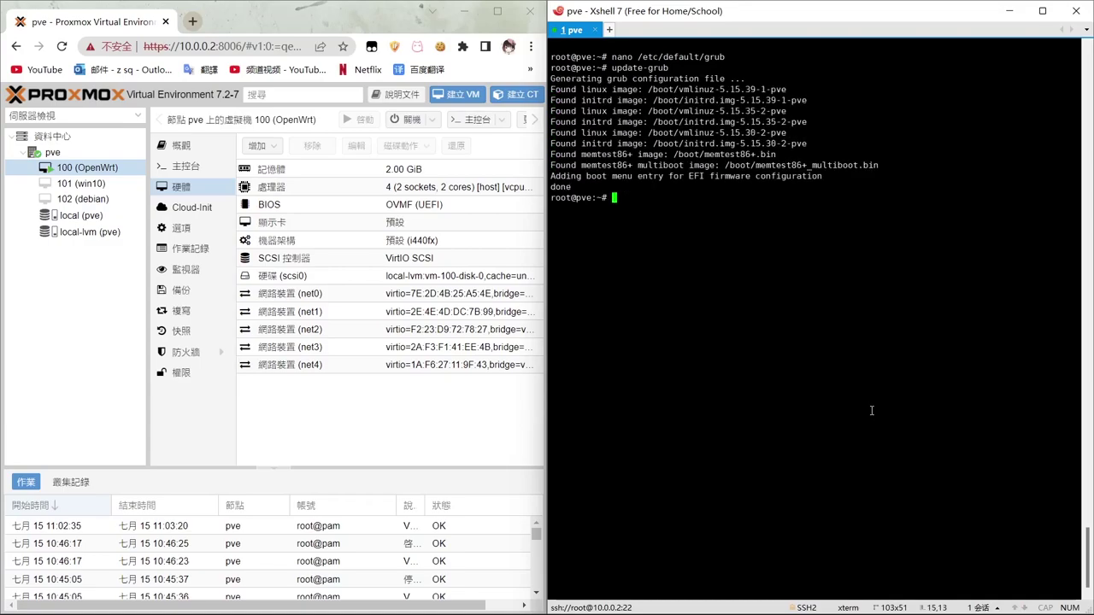
Open /etc/modules in nano and review the vfio module entries down to the end of the file.
{"action": "type", "text": "nano"}
{"action": "key", "text": "shift+Insert"}
{"action": "key", "text": "Return"}
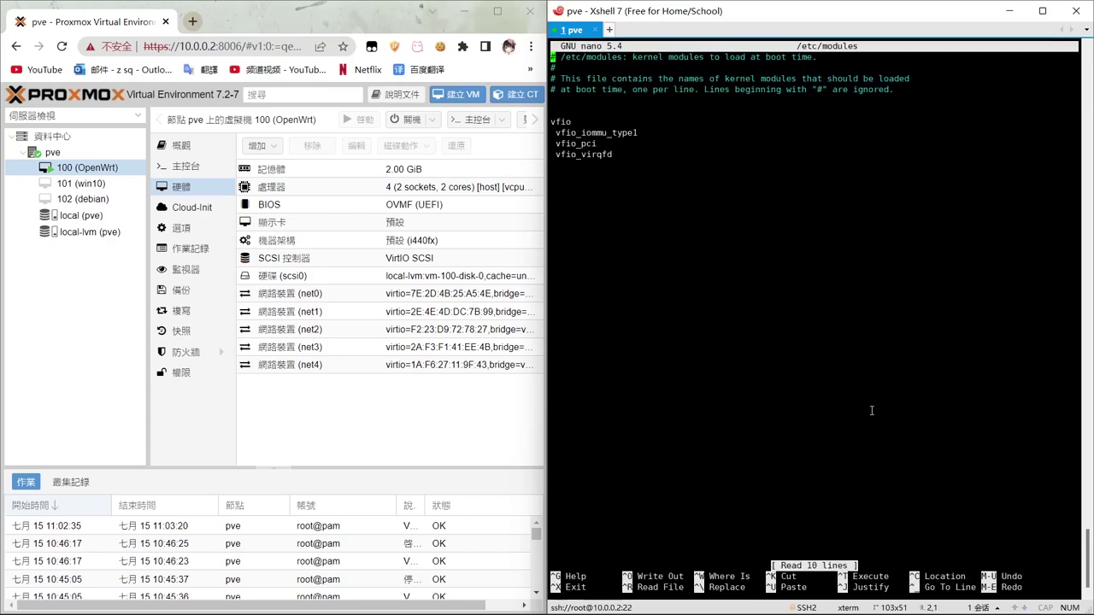
{"action": "key", "text": "Down"}
{"action": "key", "text": "Down"}
{"action": "key", "text": "Down"}
{"action": "key", "text": "Down"}
{"action": "key", "text": "Down"}
{"action": "key", "text": "Down"}
{"action": "key", "text": "Down"}
{"action": "key", "text": "Down"}
{"action": "key", "text": "Down"}
{"action": "key", "text": "Down"}
{"action": "key", "text": "Down"}
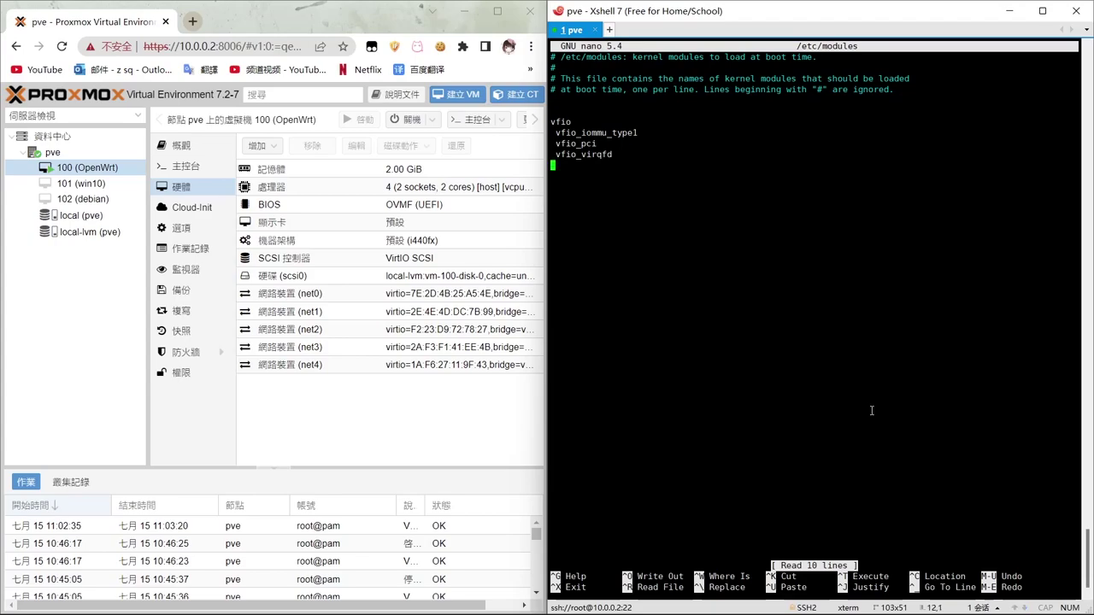
Save and close /etc/modules, and enter the reboot command in the shell.
{"action": "key", "text": "ctrl+o"}
{"action": "key", "text": "Return"}
{"action": "key", "text": "ctrl+x"}
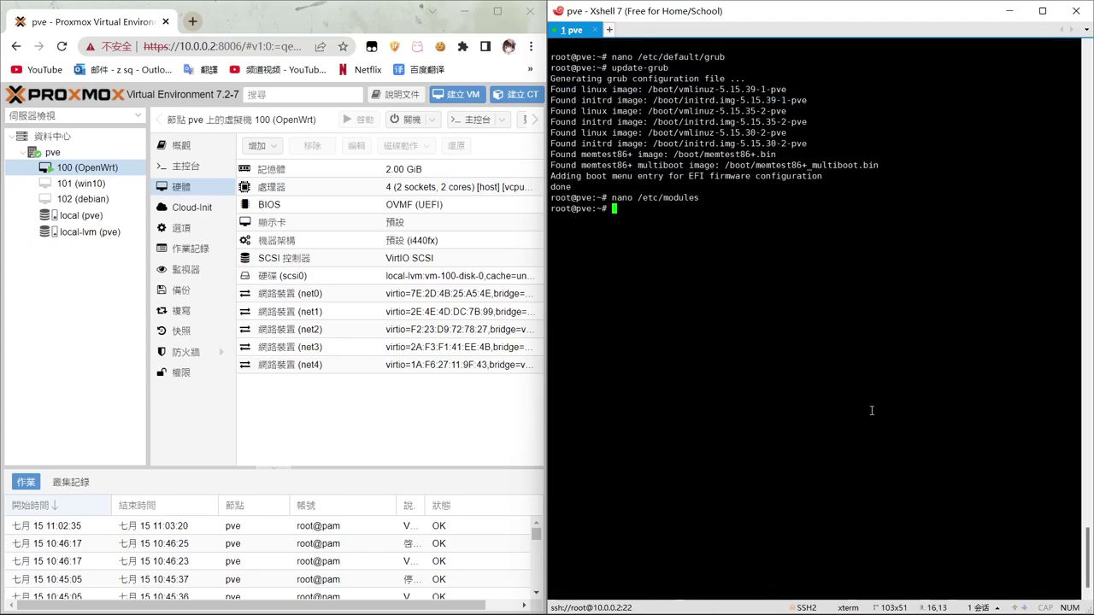
{"action": "type", "text": "reboot"}
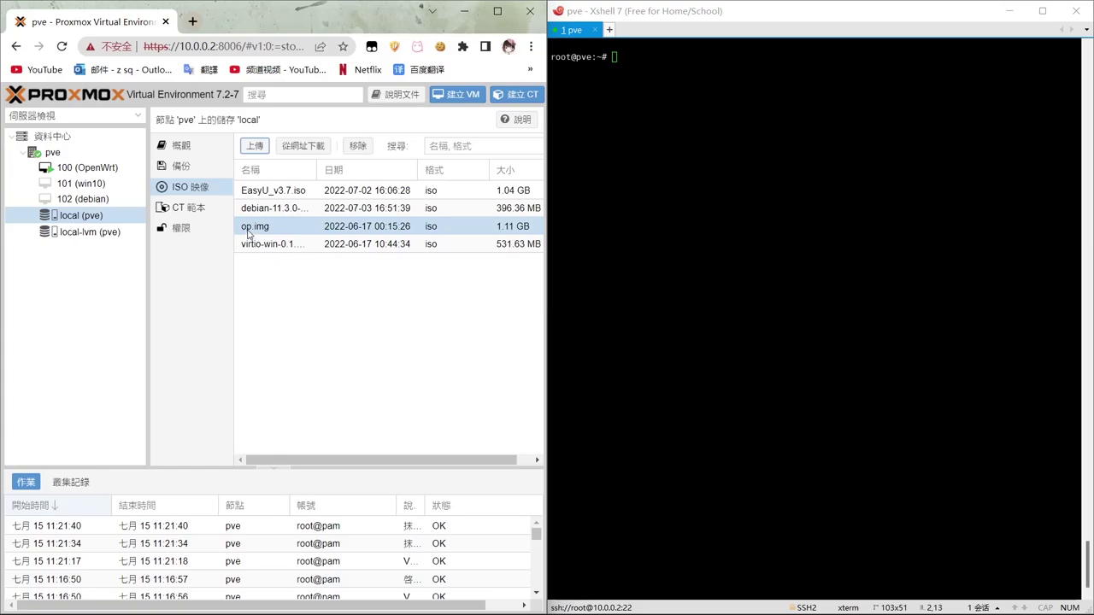
Look at the ISO image upload dialog of the local storage and close it.
{"action": "left_click", "coordinate": [255, 145]}
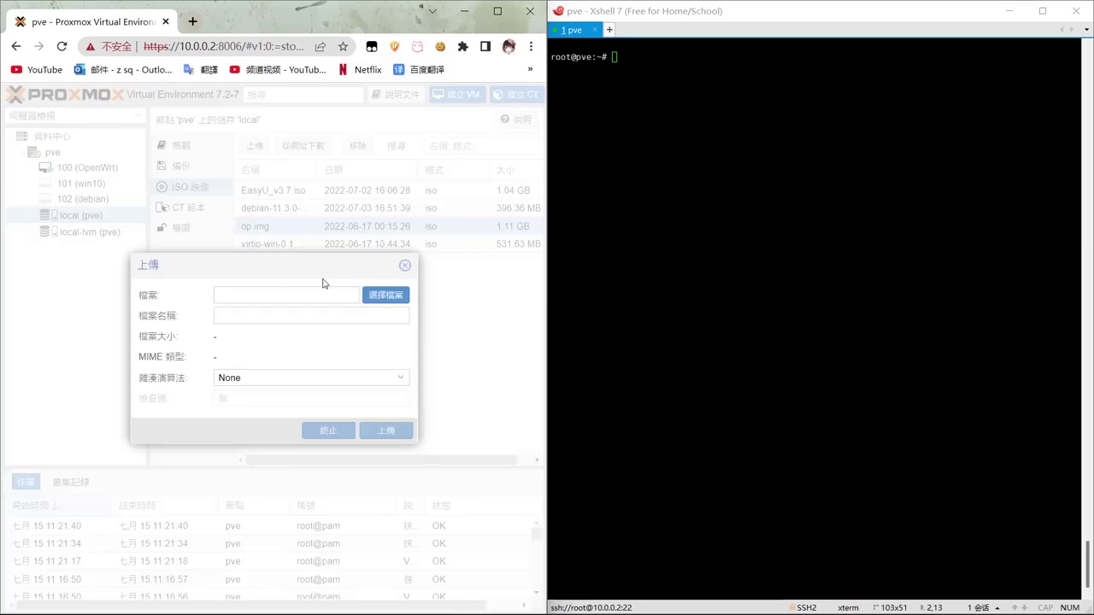
{"action": "left_click", "coordinate": [405, 265]}
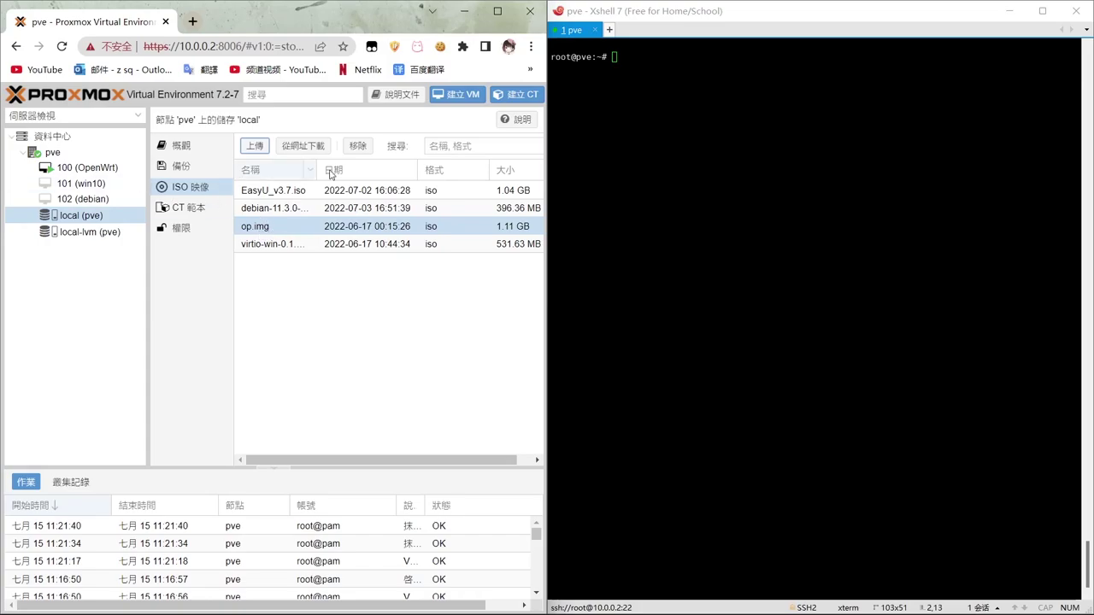
Enter the command qm importdisk 100 /var/lib/vz/template/iso/op.img local-lvm in the Xshell terminal.
{"action": "left_click", "coordinate": [639, 108]}
{"action": "key", "text": "shift+Insert"}
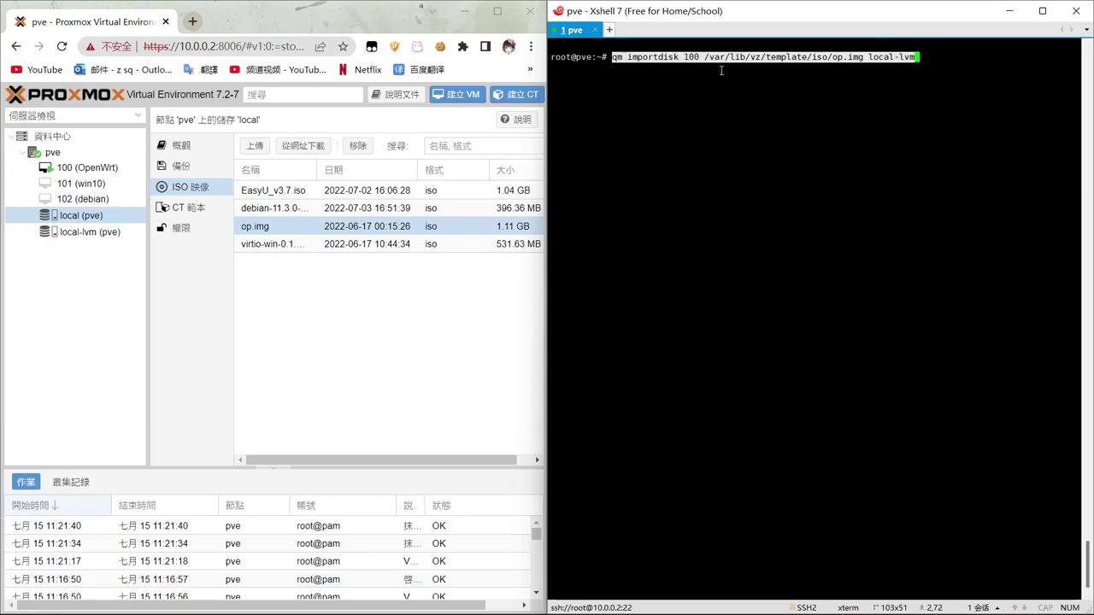
Show the hardware of VM 100 (OpenWrt) in Proxmox and open its scsi0 hard disk for editing.
{"action": "left_click", "coordinate": [87, 168]}
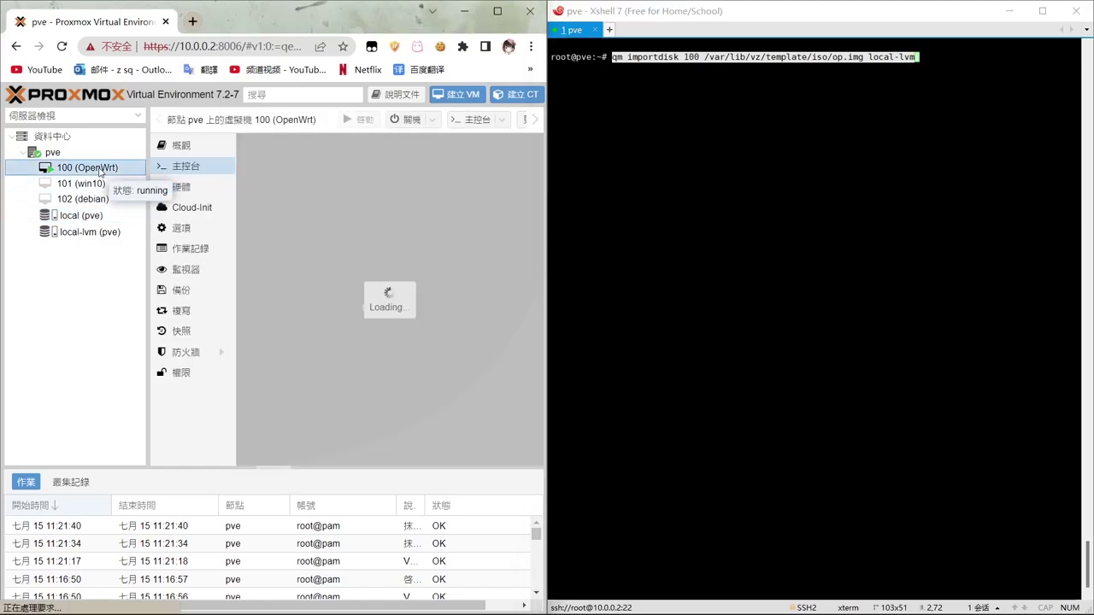
{"action": "left_click", "coordinate": [185, 184]}
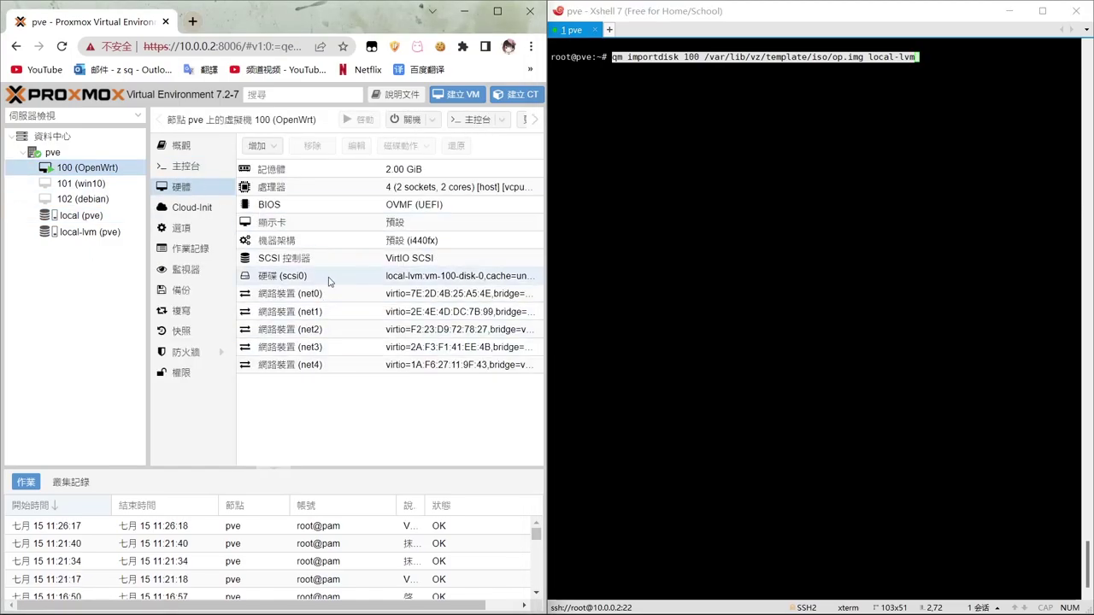
{"action": "left_click", "coordinate": [329, 277]}
{"action": "left_click", "coordinate": [357, 146]}
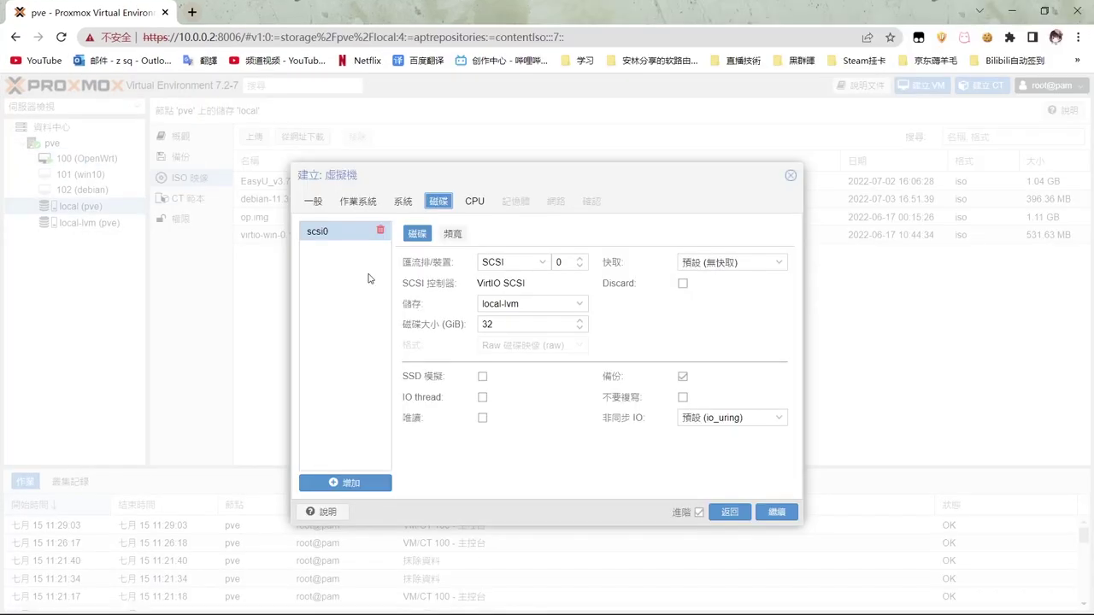
Remove the scsi0 disk in the virtual machine creation wizard, and cancel the wizard.
{"action": "left_click", "coordinate": [381, 230]}
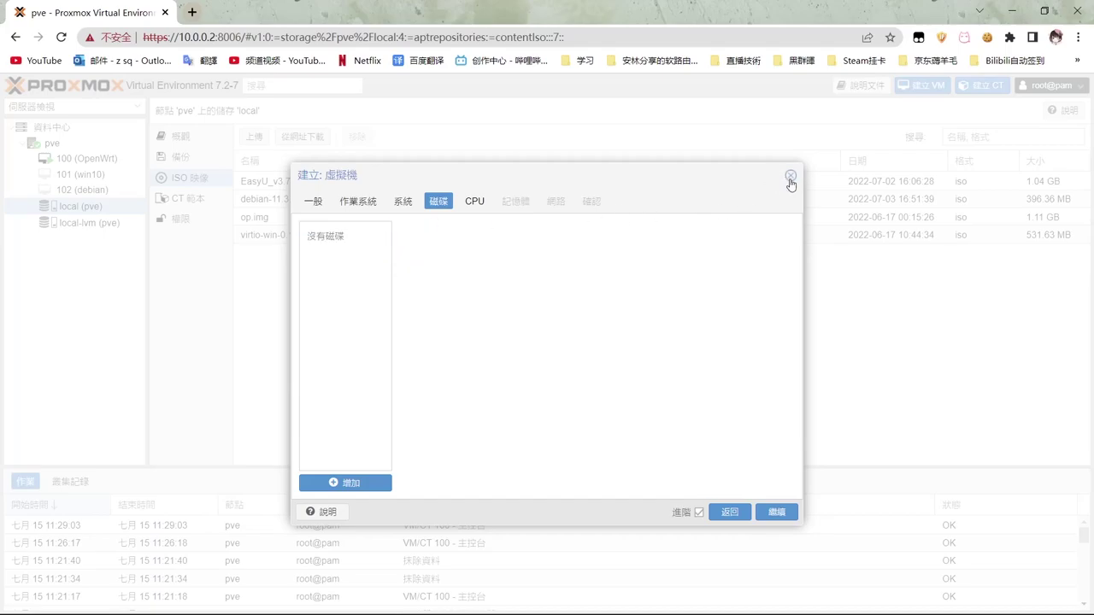
{"action": "left_click", "coordinate": [790, 177]}
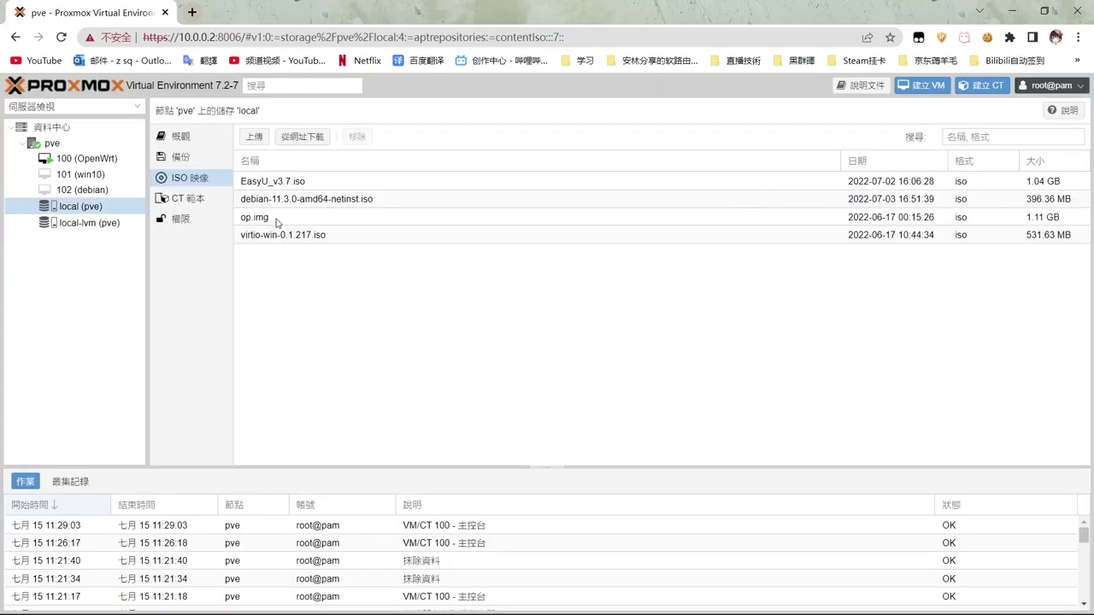
Inspect the scsi0 disk entry of VM 100 (OpenWrt) and the options of its BIOS setting.
{"action": "left_click", "coordinate": [84, 159]}
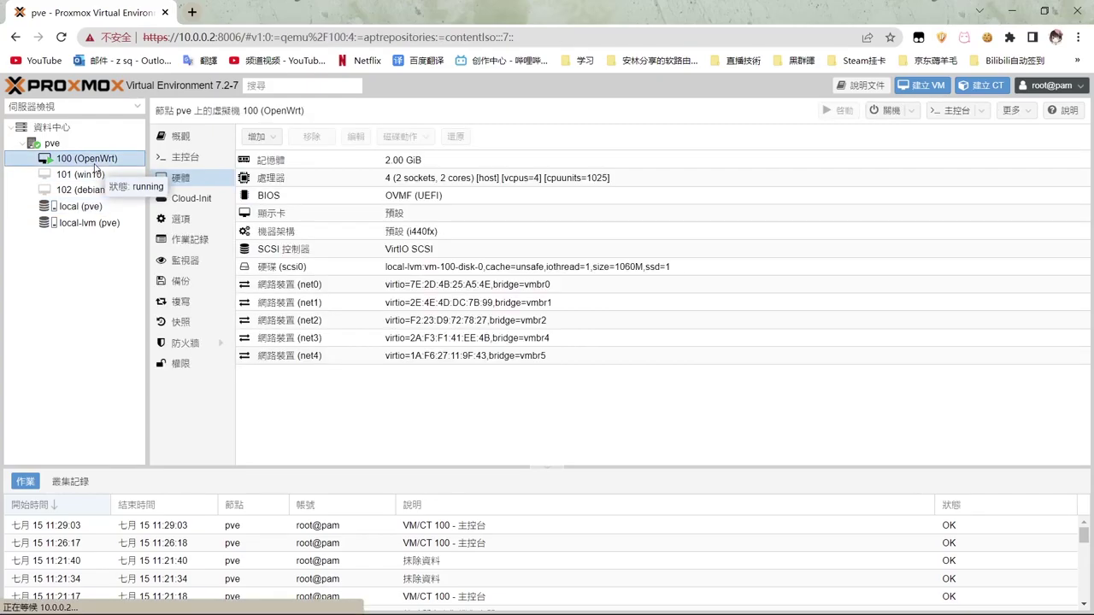
{"action": "left_click", "coordinate": [322, 268]}
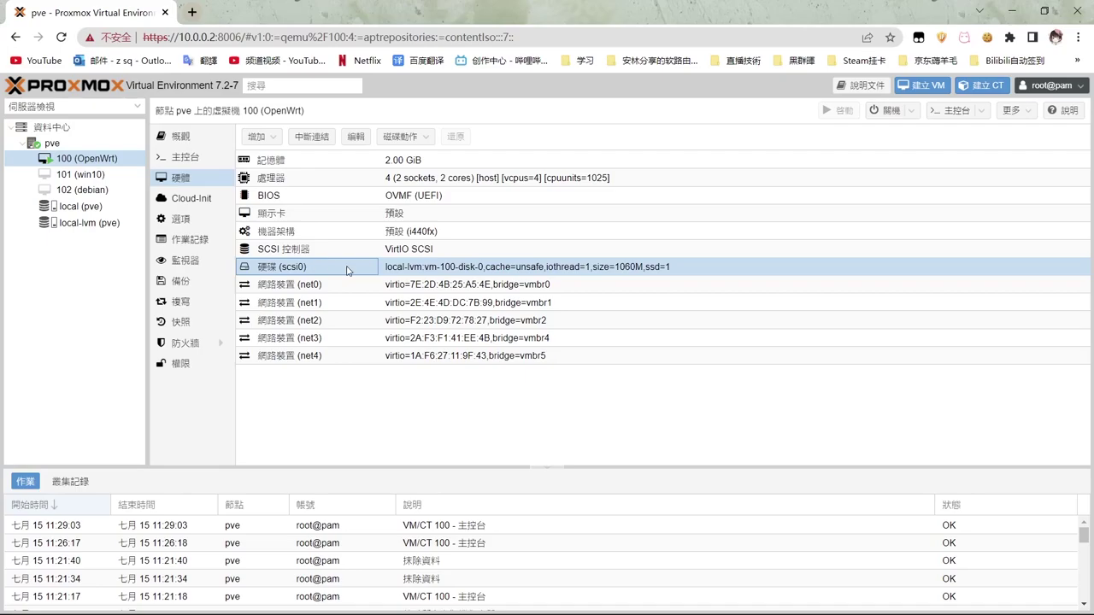
{"action": "left_click", "coordinate": [339, 195]}
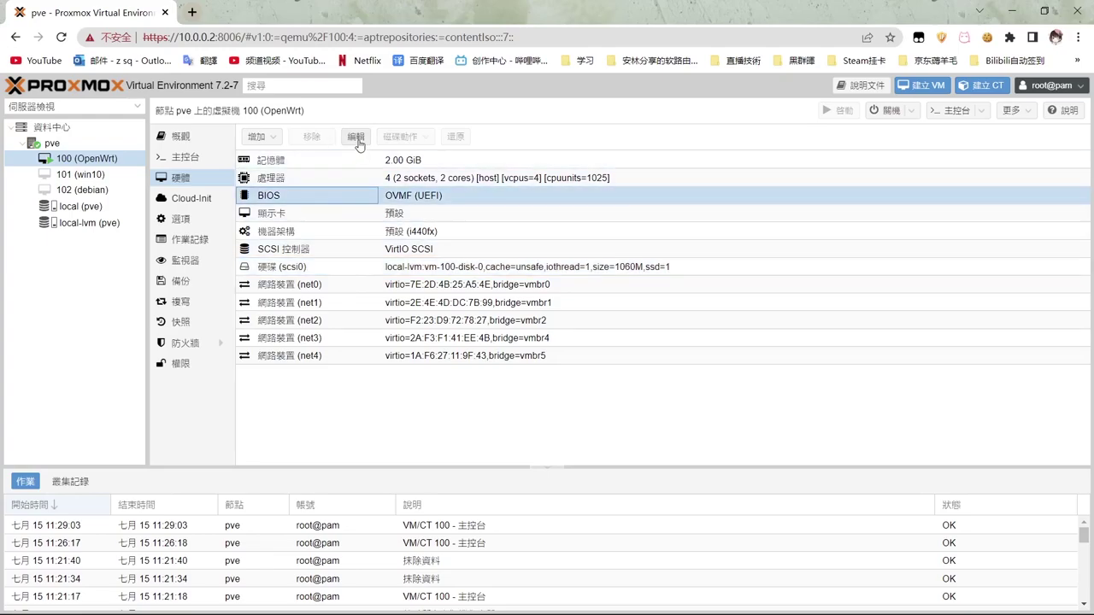
{"action": "left_click", "coordinate": [357, 139]}
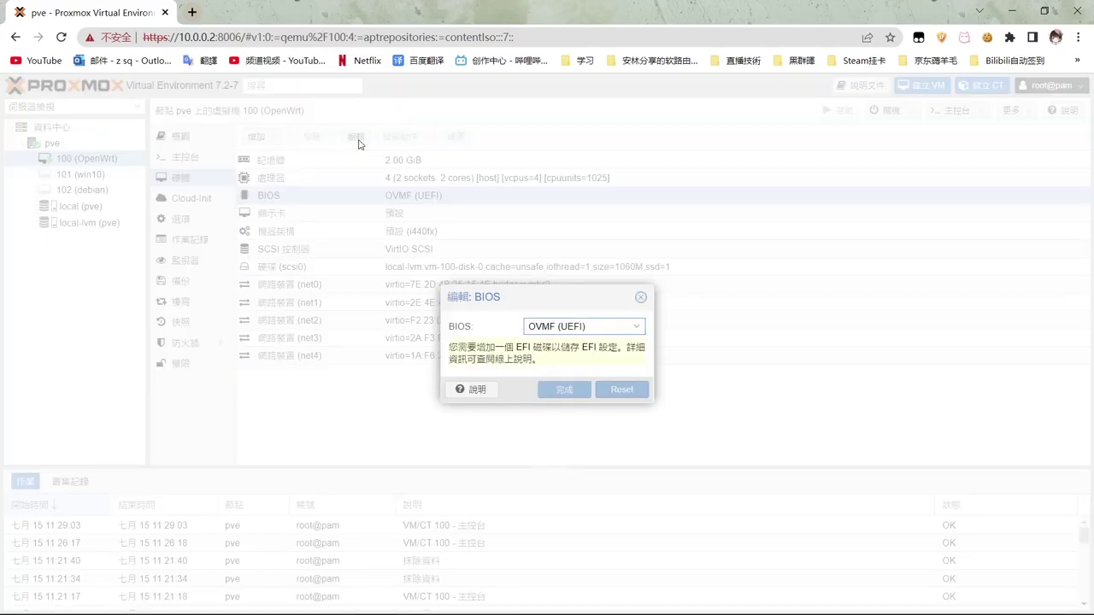
{"action": "left_click", "coordinate": [638, 327]}
{"action": "left_click", "coordinate": [640, 297]}
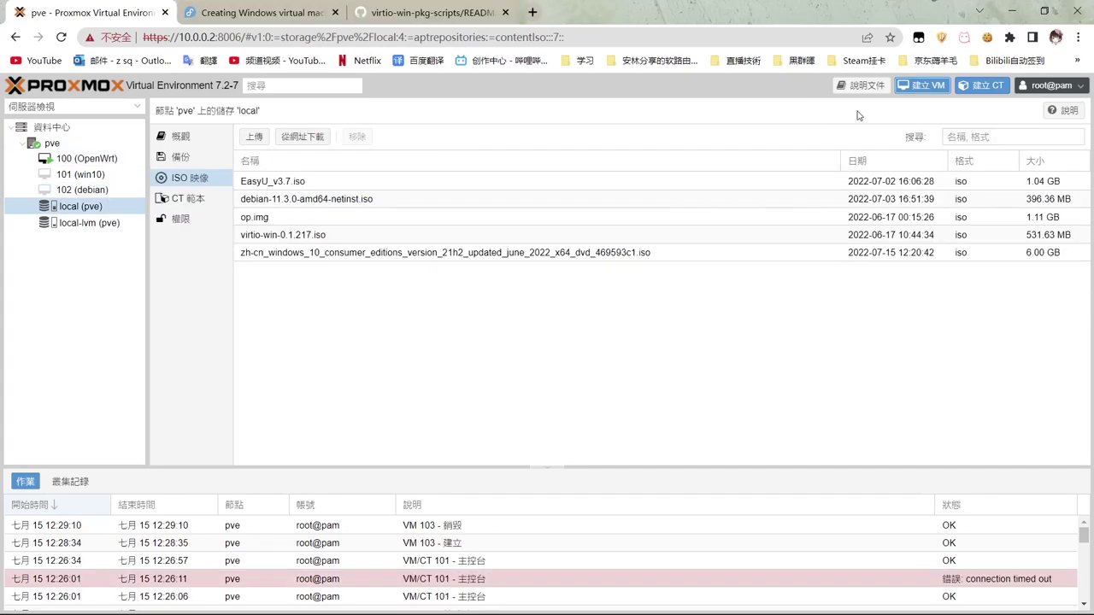
Start creating a new virtual machine on node pve and name it win10.
{"action": "left_click", "coordinate": [928, 89]}
{"action": "left_click", "coordinate": [430, 275]}
{"action": "type", "text": "win10"}
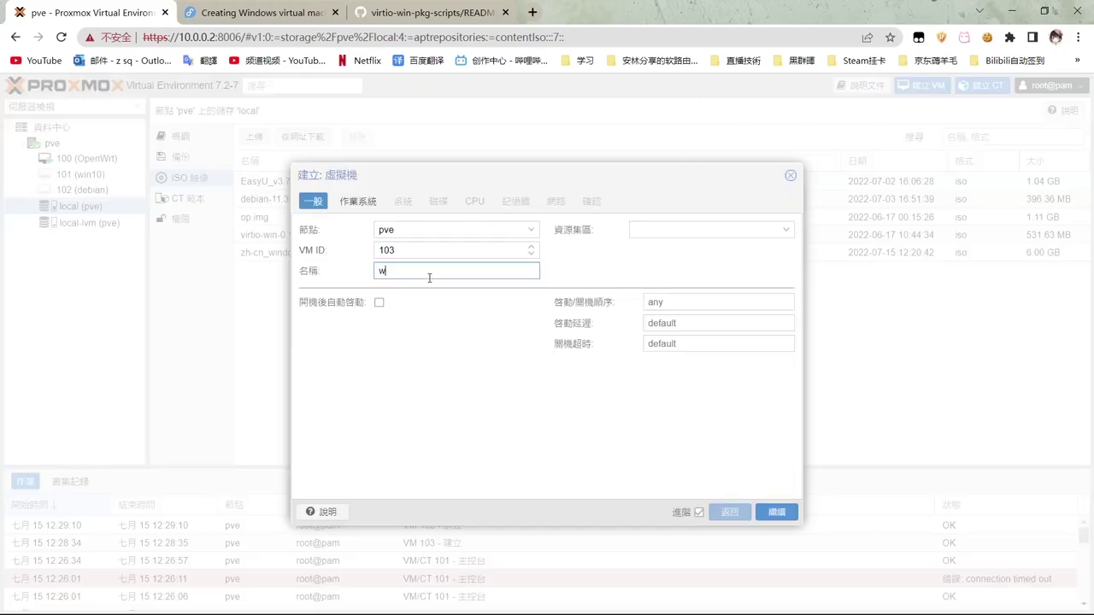
Choose the zh-cn_windows_10_consumer_editions ISO as install image, with guest OS type Microsoft Windows and version 10/2016/2019.
{"action": "left_click", "coordinate": [369, 203]}
{"action": "left_click", "coordinate": [439, 270]}
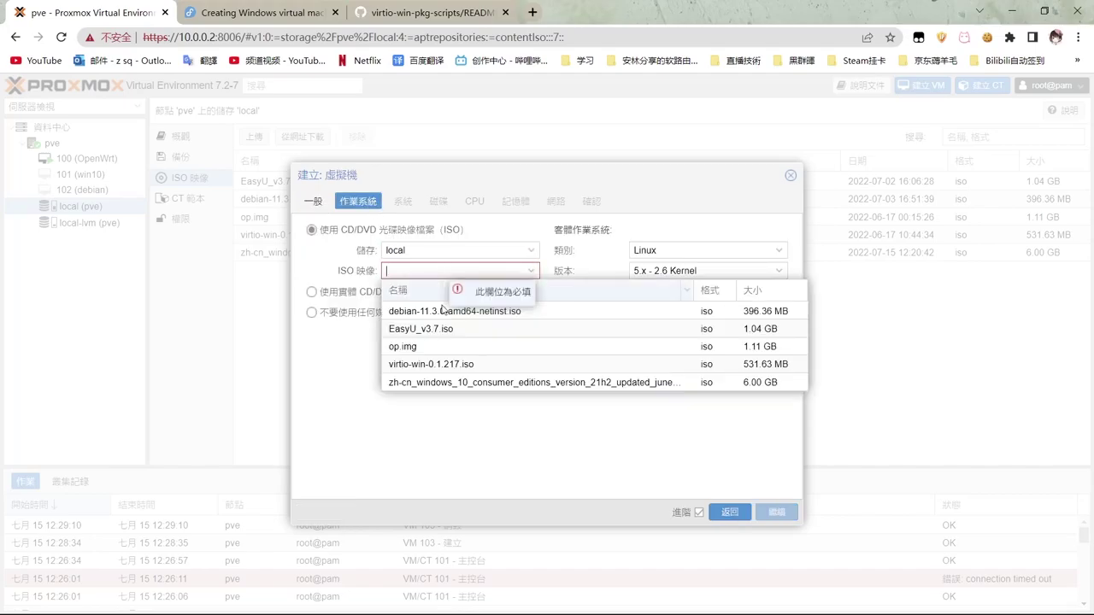
{"action": "left_click", "coordinate": [462, 384]}
{"action": "left_click", "coordinate": [675, 248]}
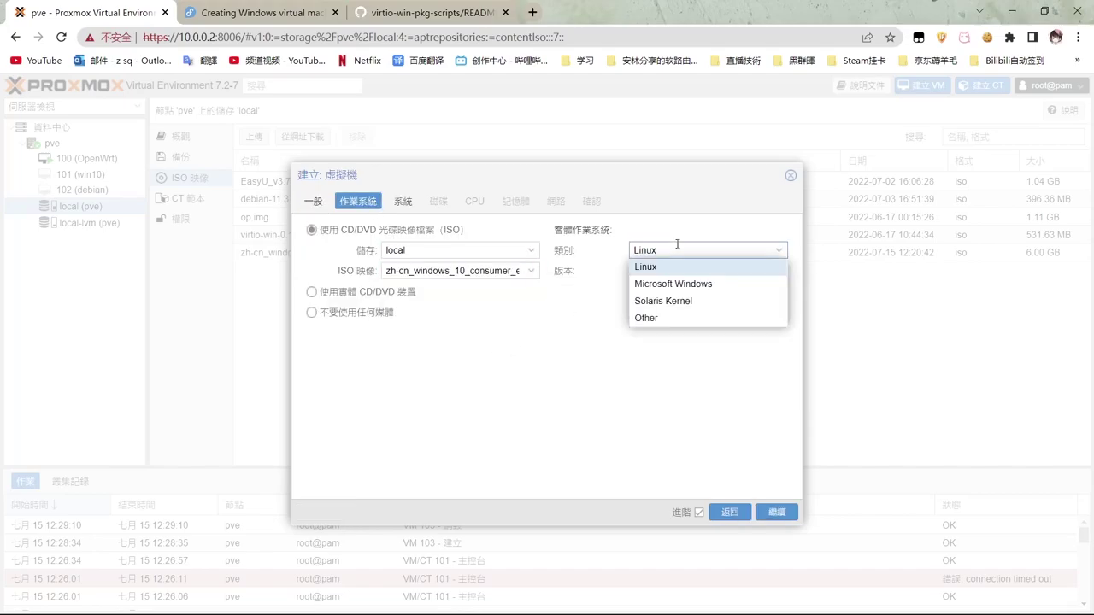
{"action": "left_click", "coordinate": [691, 284]}
{"action": "left_click", "coordinate": [720, 272]}
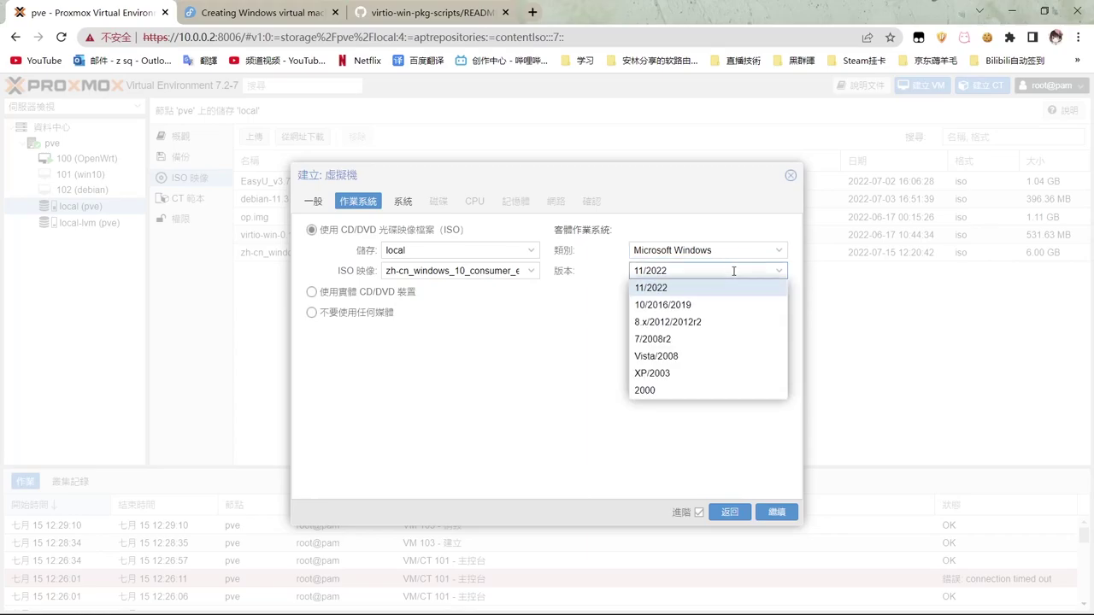
{"action": "left_click", "coordinate": [679, 312]}
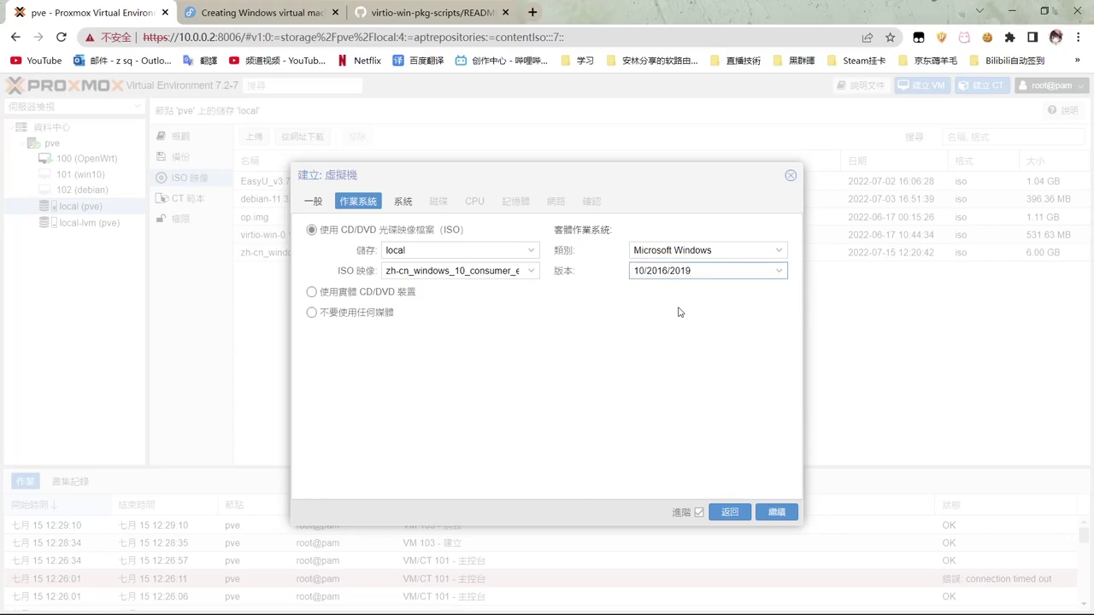
Look through the machine type and BIOS choices in the new virtual machine's system settings.
{"action": "left_click", "coordinate": [405, 206]}
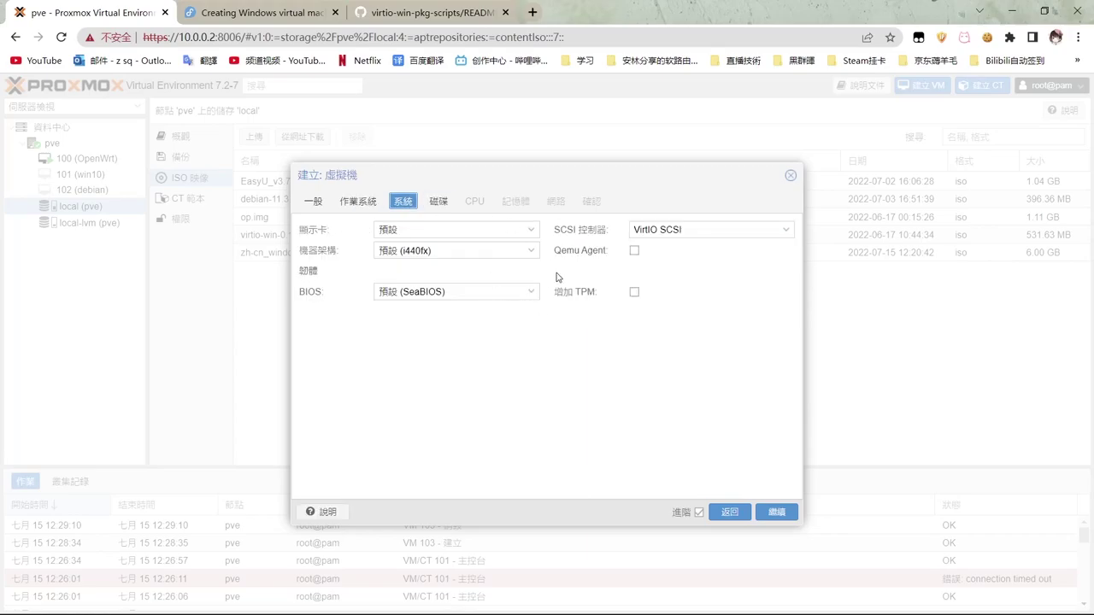
{"action": "left_click", "coordinate": [530, 255]}
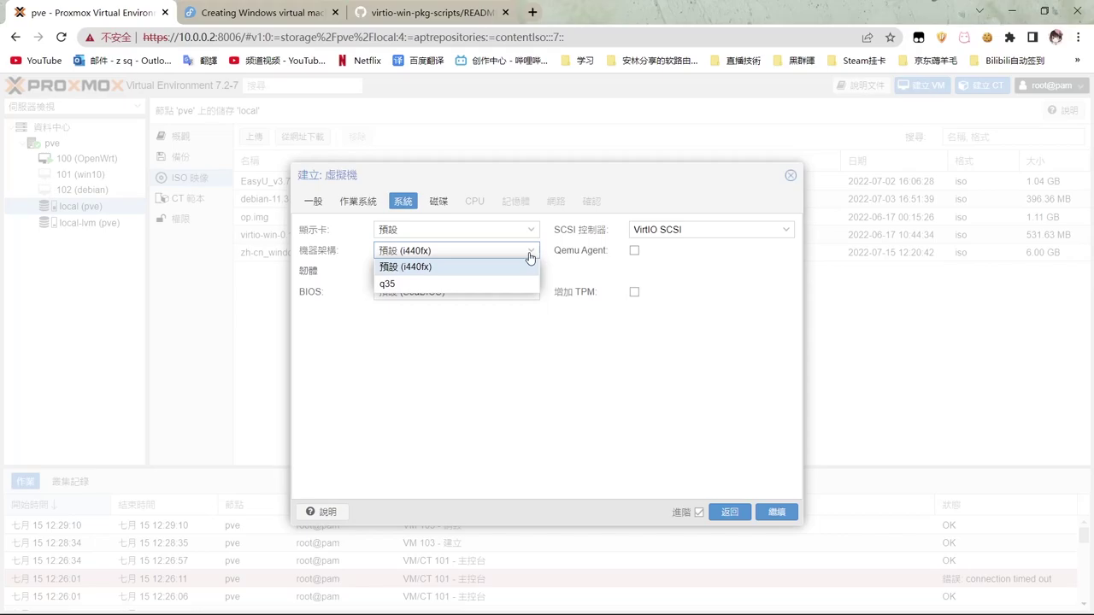
{"action": "left_click", "coordinate": [557, 273]}
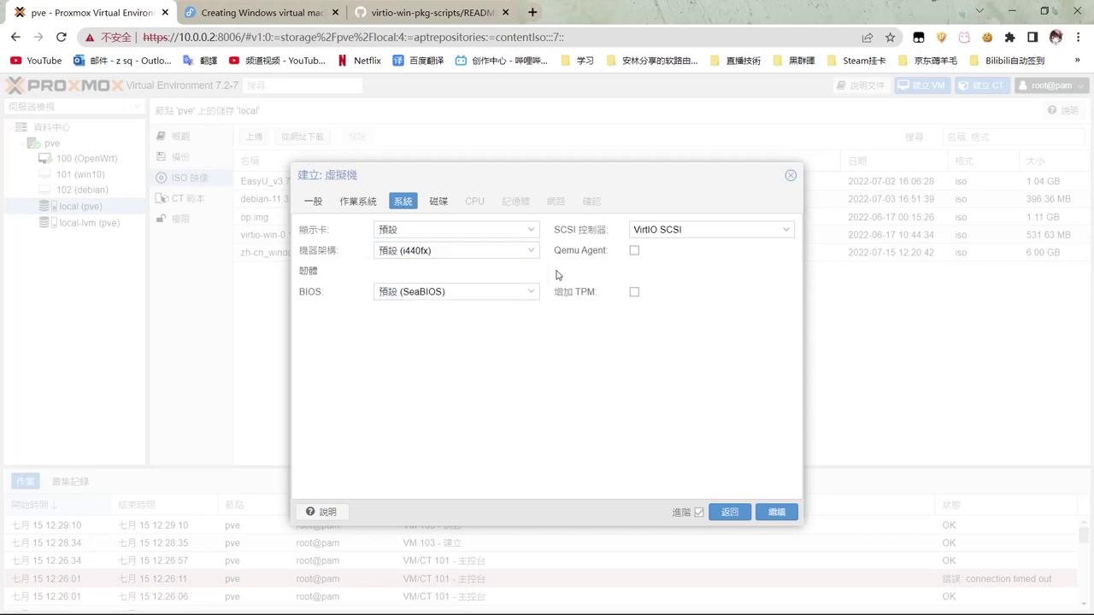
{"action": "left_click", "coordinate": [530, 292]}
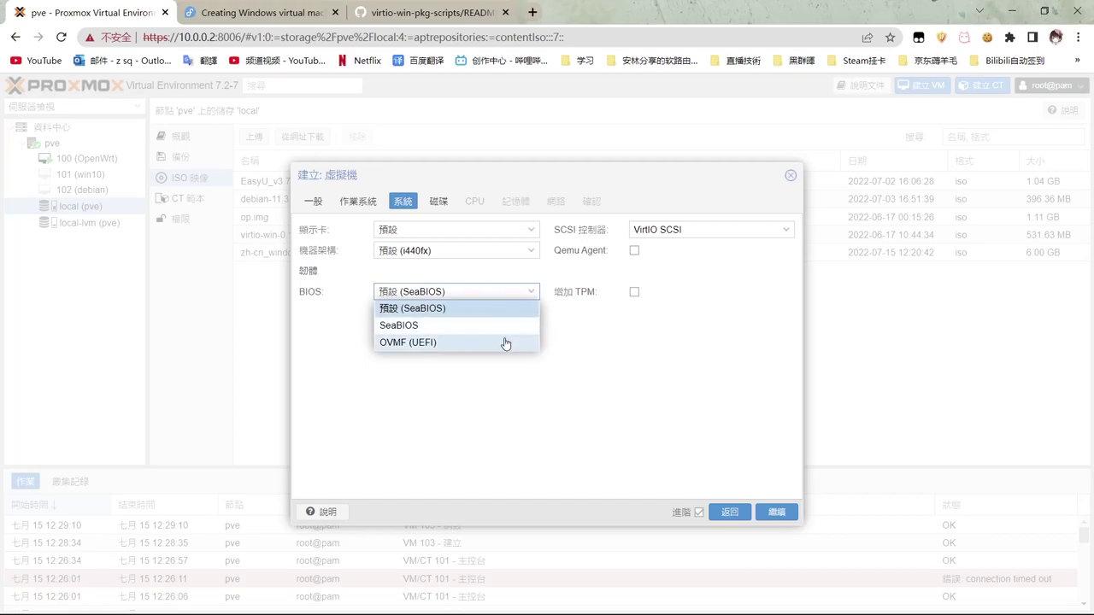
{"action": "left_click", "coordinate": [689, 272]}
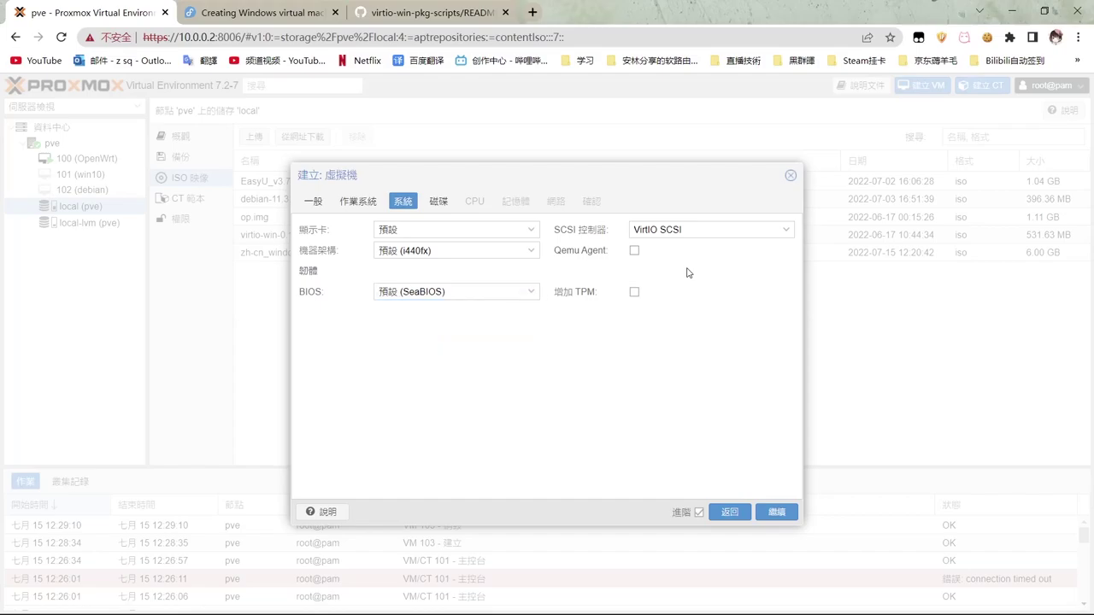
Set the SCSI controller to VirtIO SCSI with Qemu Agent enabled, and proceed to the disk settings.
{"action": "left_click", "coordinate": [727, 233]}
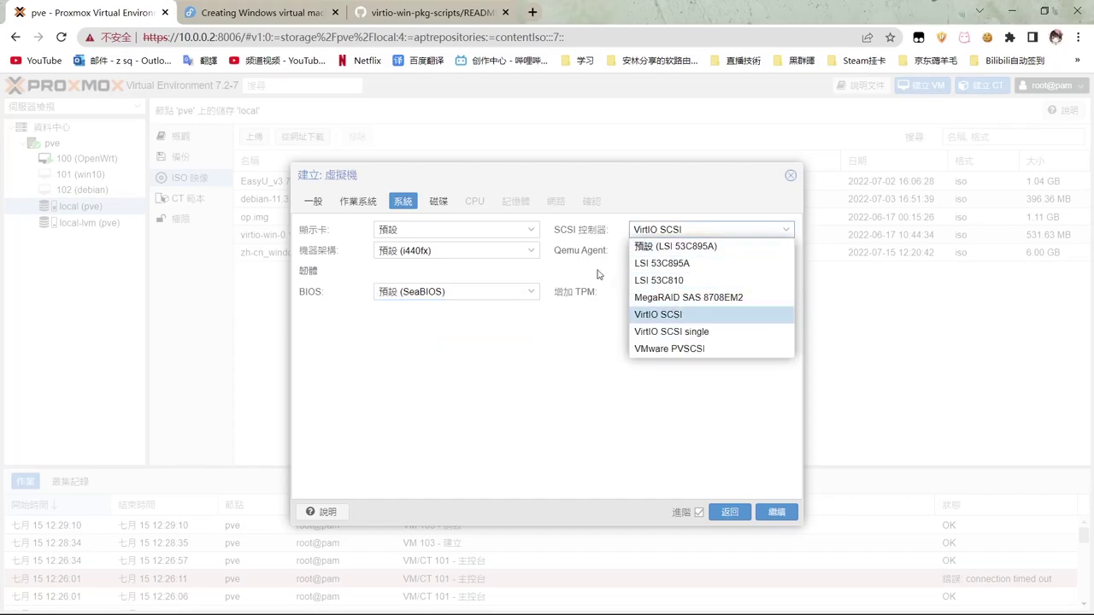
{"action": "left_click", "coordinate": [716, 316]}
{"action": "left_click", "coordinate": [635, 252]}
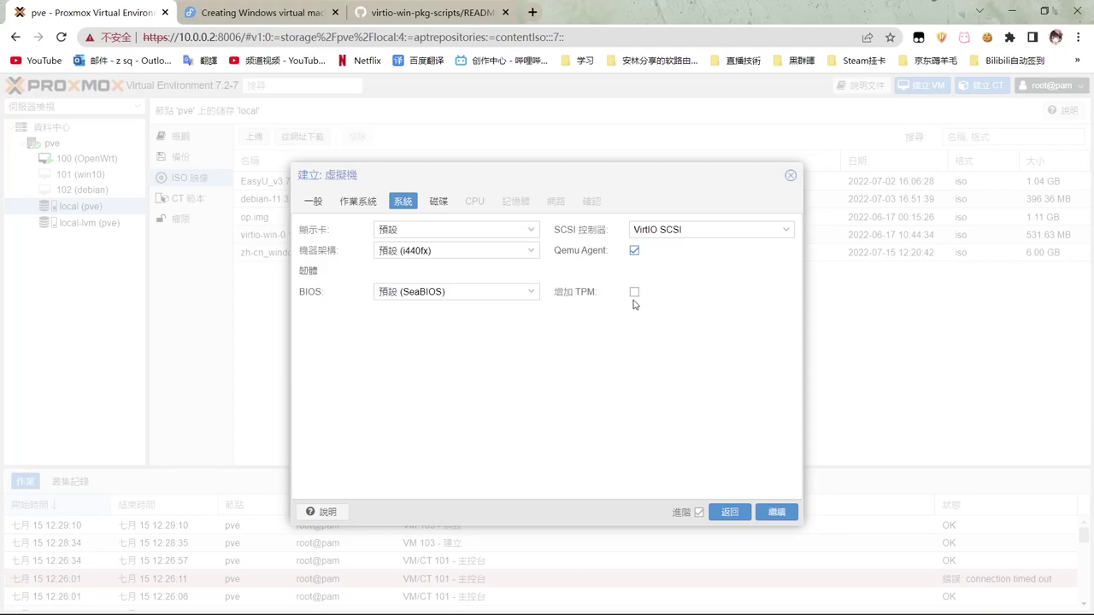
{"action": "left_click", "coordinate": [438, 201]}
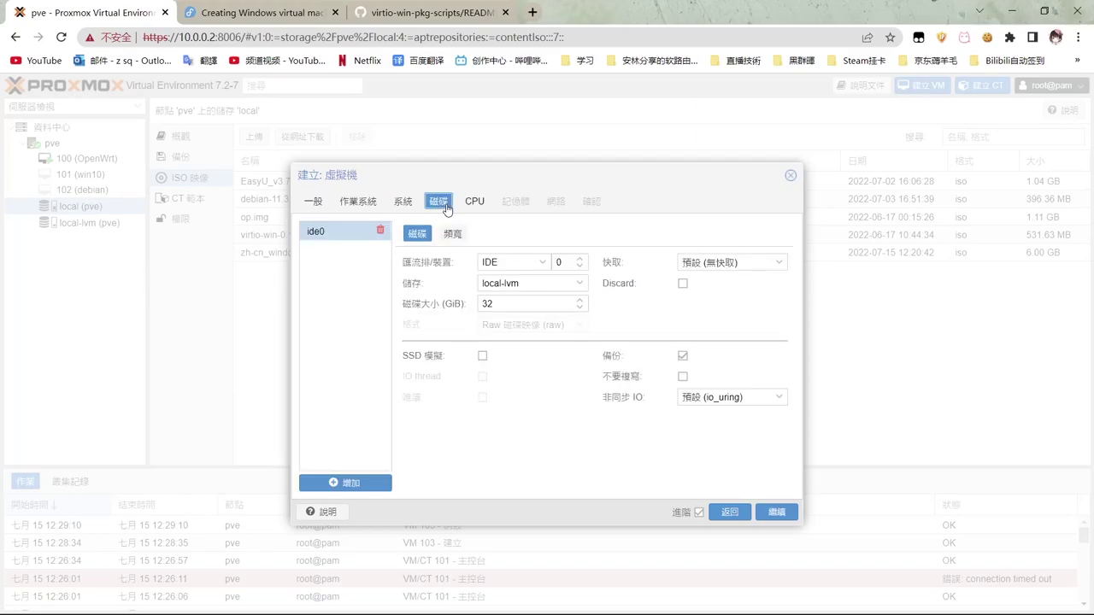
Set the virtual disk's bus to SATA and its size to 50 GiB, and view the cache choices.
{"action": "left_click", "coordinate": [542, 264]}
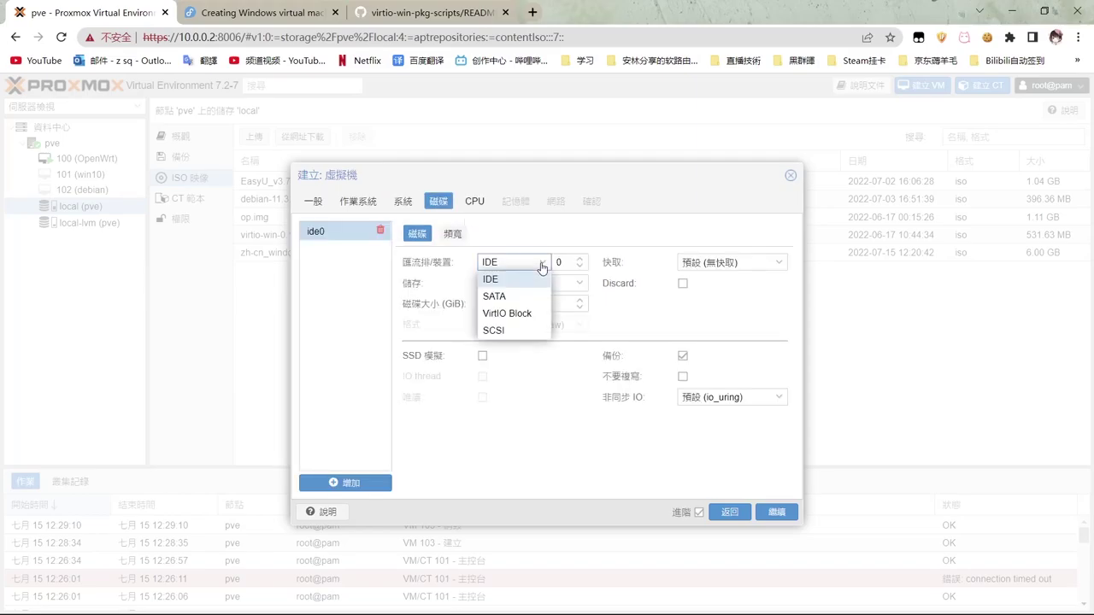
{"action": "left_click", "coordinate": [521, 332]}
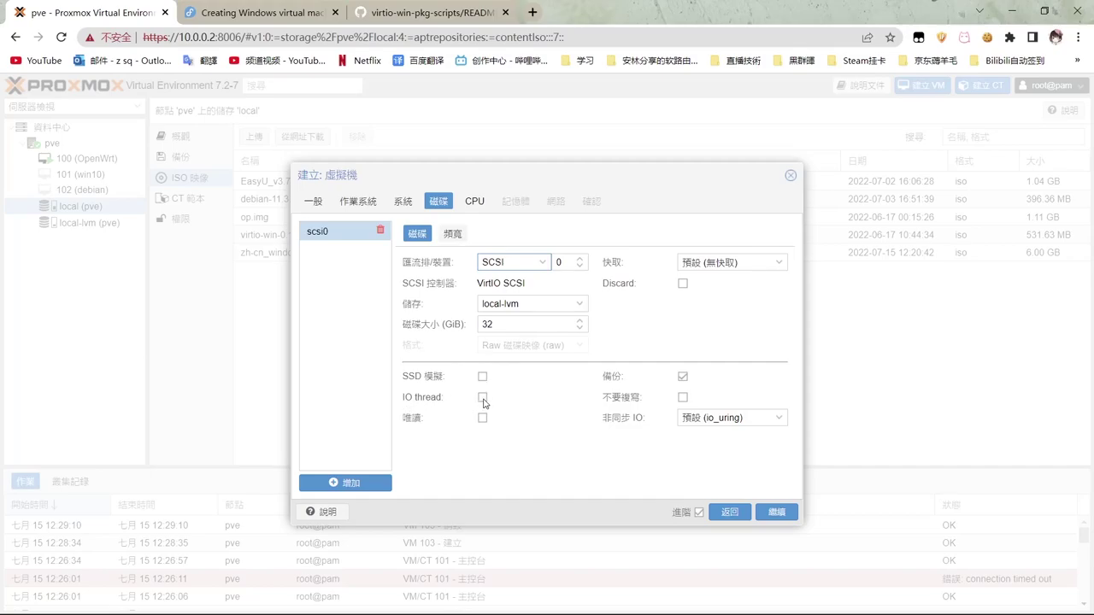
{"action": "left_click", "coordinate": [517, 262]}
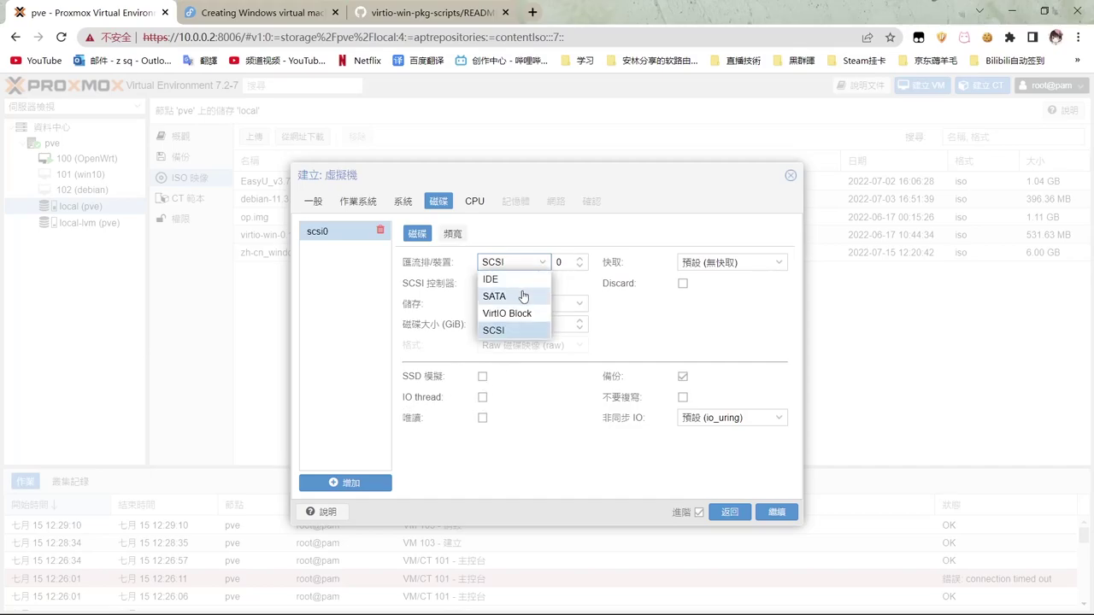
{"action": "left_click", "coordinate": [523, 296]}
{"action": "double_click", "coordinate": [516, 303]}
{"action": "type", "text": "50"}
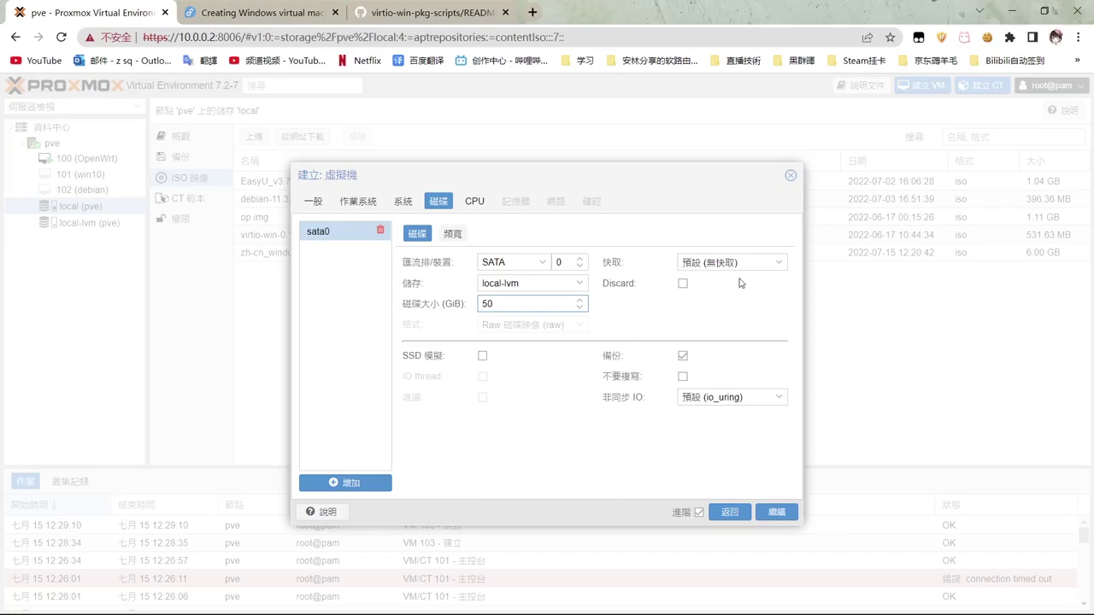
{"action": "left_click", "coordinate": [775, 264]}
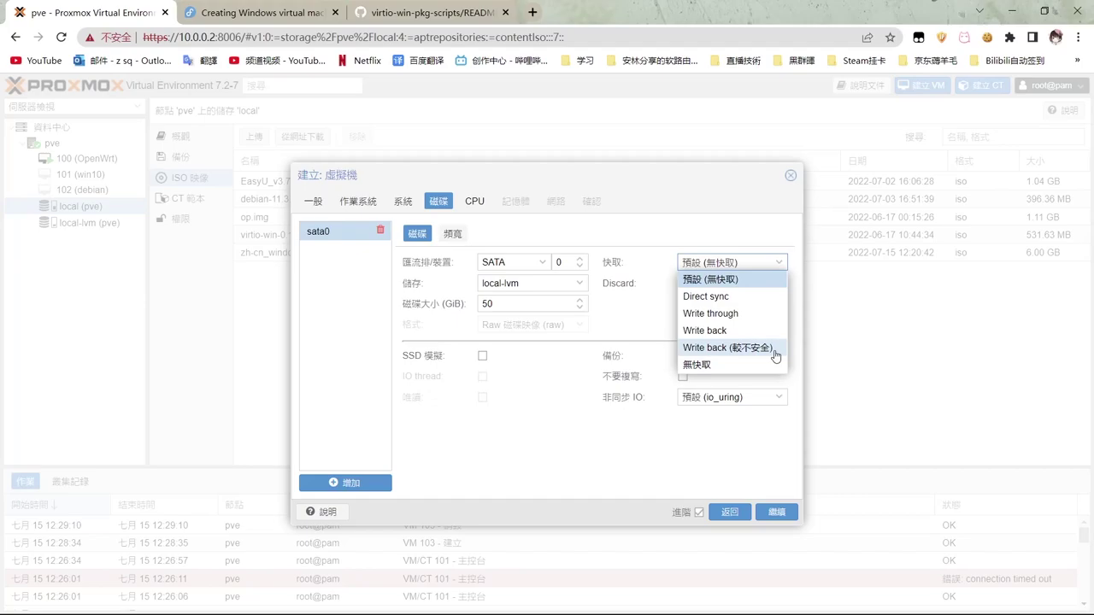
Give the virtual machine's processor 2 cores and set the CPU type to host.
{"action": "left_click", "coordinate": [474, 201]}
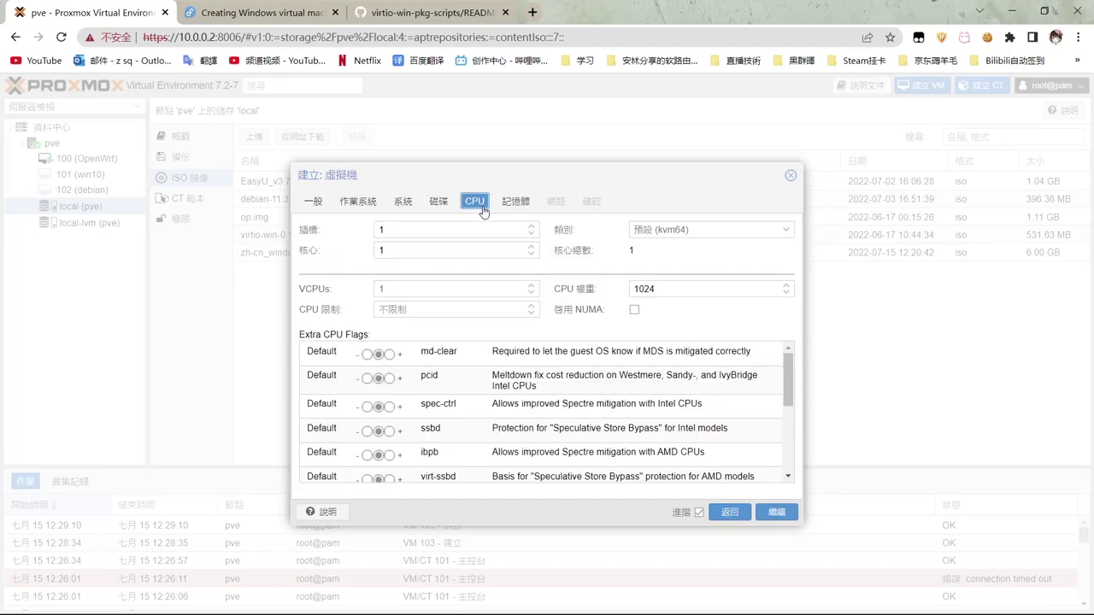
{"action": "left_click", "coordinate": [530, 245]}
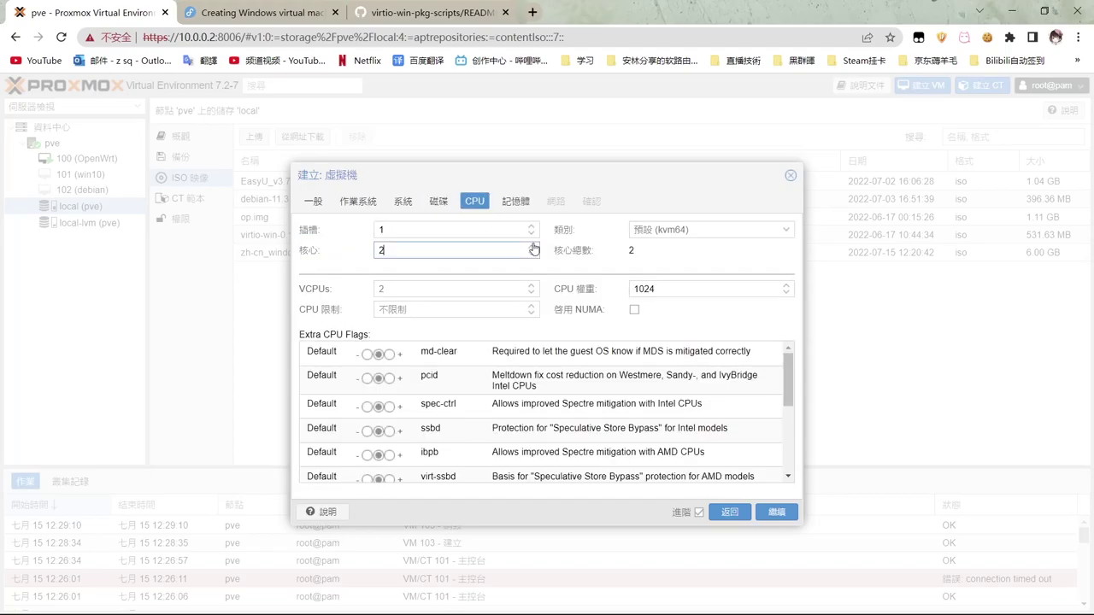
{"action": "left_click", "coordinate": [761, 231]}
{"action": "scroll", "coordinate": [769, 359], "scroll_direction": "down", "scroll_amount": 5}
{"action": "scroll", "coordinate": [772, 377], "scroll_direction": "down", "scroll_amount": 5}
{"action": "left_click", "coordinate": [718, 442]}
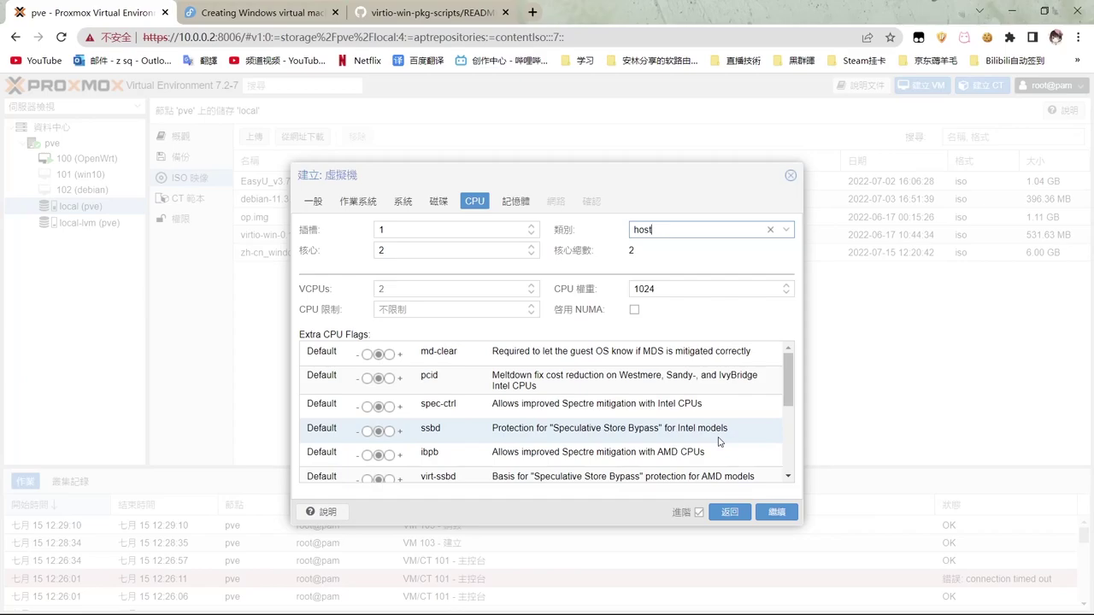
Set the virtual machine's minimum memory to 512 MiB.
{"action": "left_click", "coordinate": [516, 201]}
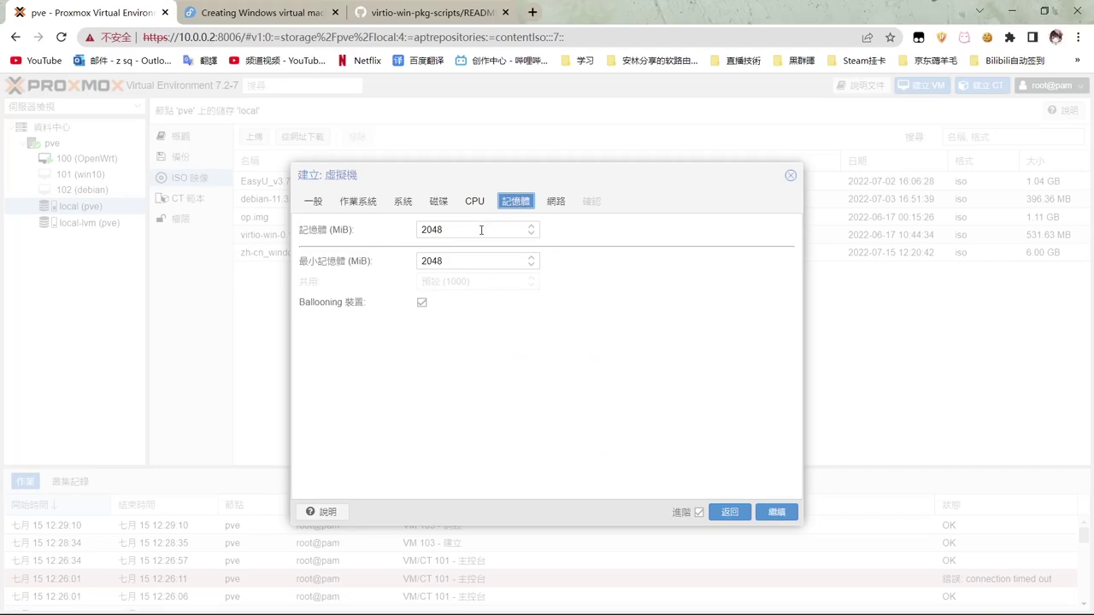
{"action": "left_click", "coordinate": [464, 258]}
{"action": "key", "text": "BackSpace"}
{"action": "key", "text": "BackSpace"}
{"action": "key", "text": "BackSpace"}
{"action": "key", "text": "BackSpace"}
{"action": "type", "text": "512"}
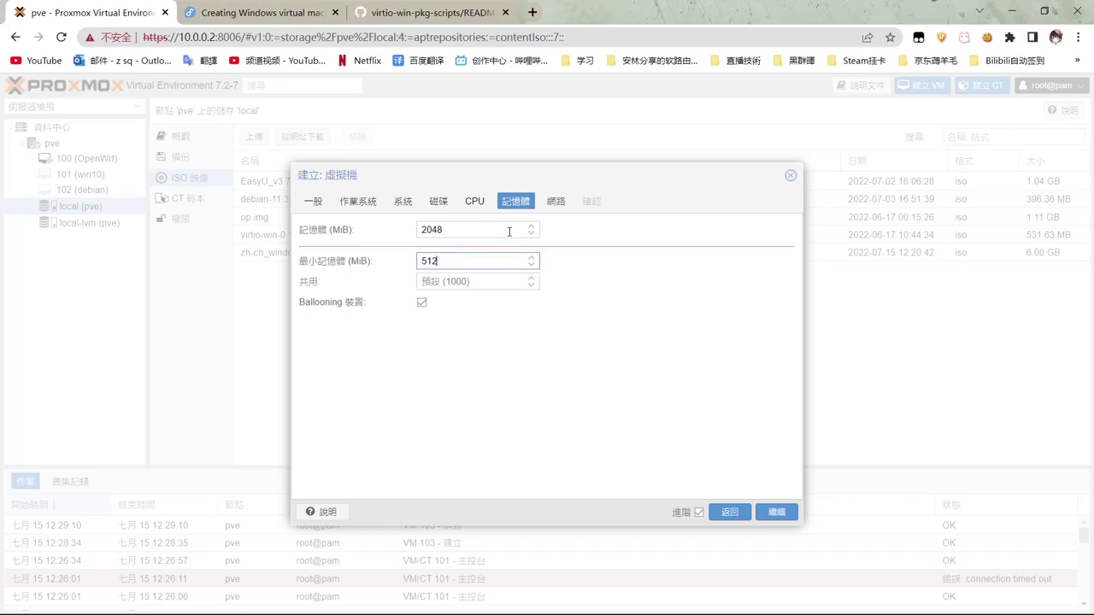
Finish creating the virtual machine with the network firewall disabled and the network card model set to VirtIO (半虛擬化).
{"action": "left_click", "coordinate": [557, 204]}
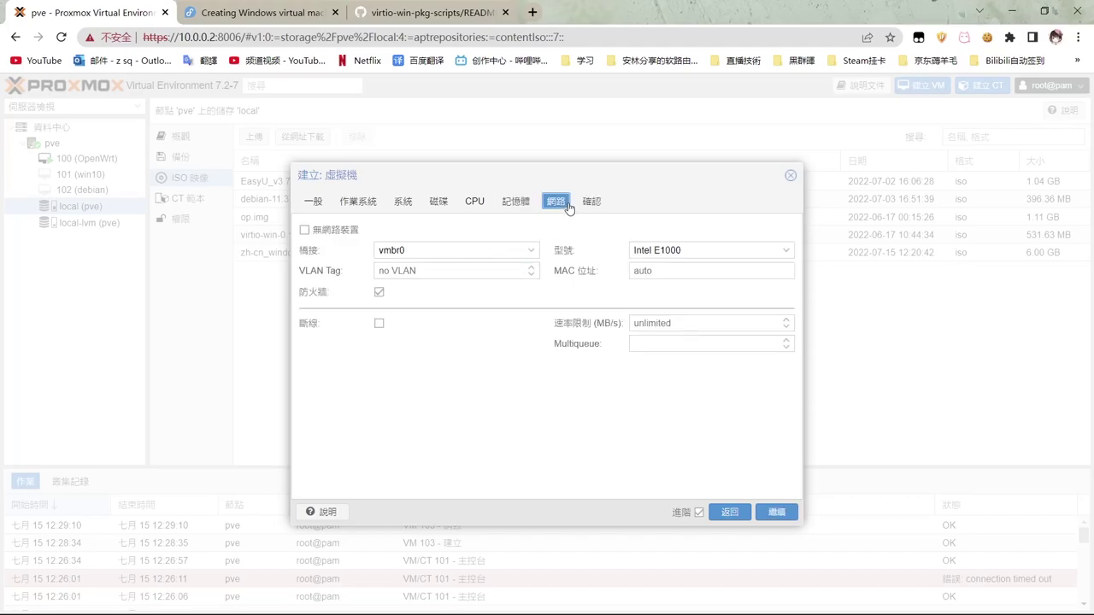
{"action": "left_click", "coordinate": [381, 294]}
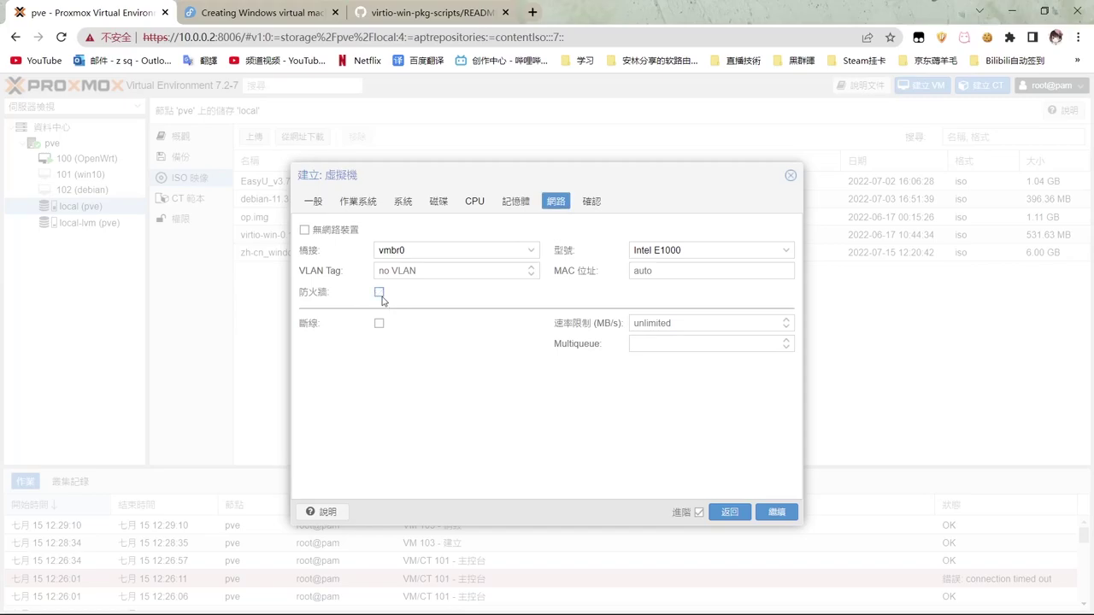
{"action": "left_click", "coordinate": [714, 248]}
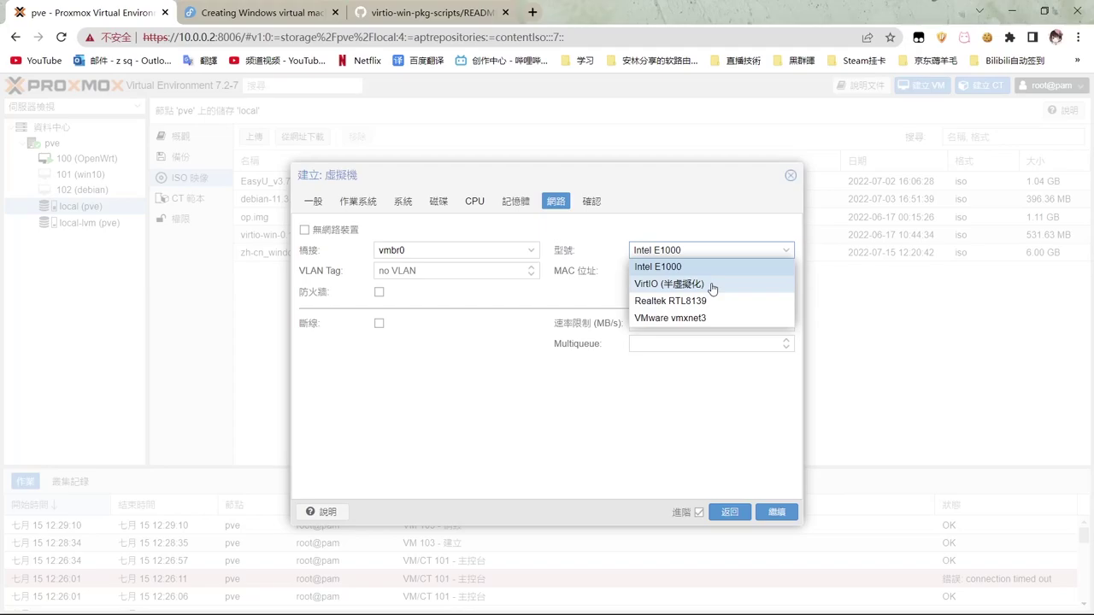
{"action": "left_click", "coordinate": [712, 286]}
{"action": "left_click", "coordinate": [788, 252]}
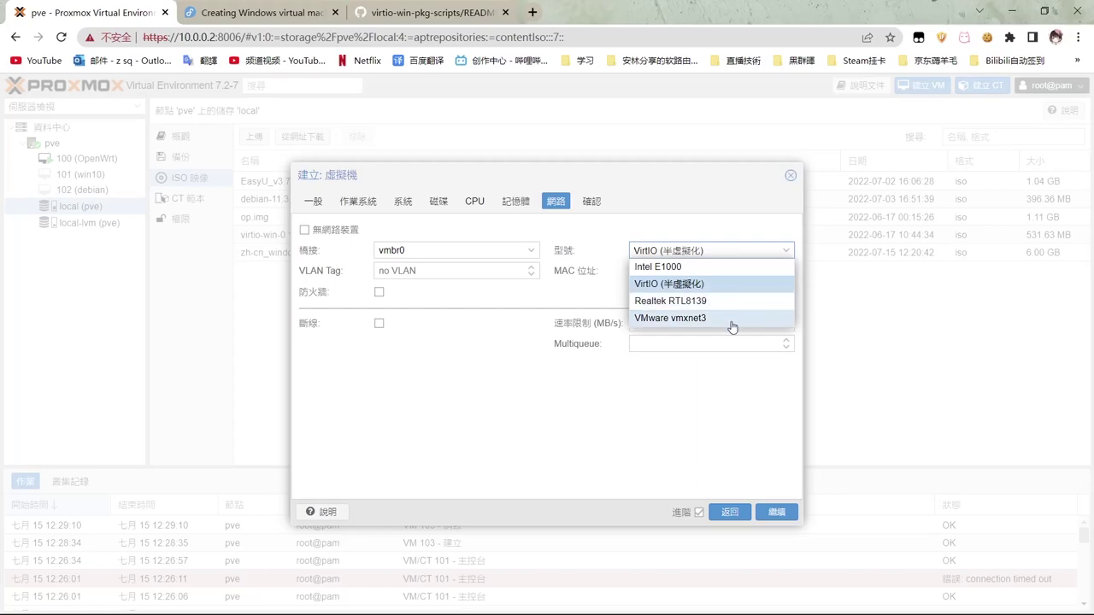
{"action": "left_click", "coordinate": [503, 278]}
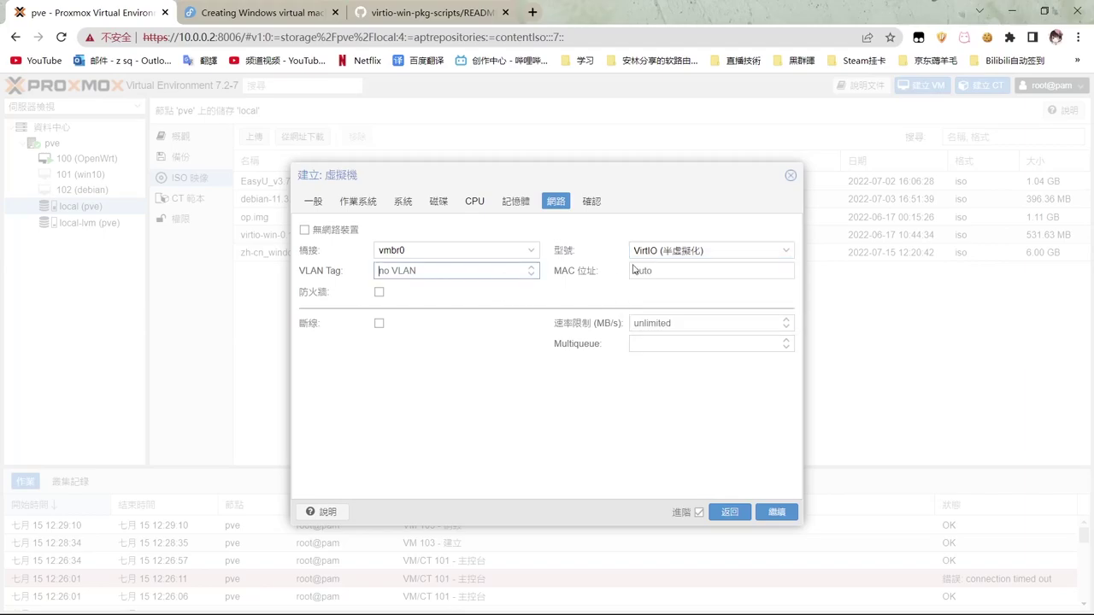
{"action": "left_click", "coordinate": [590, 200]}
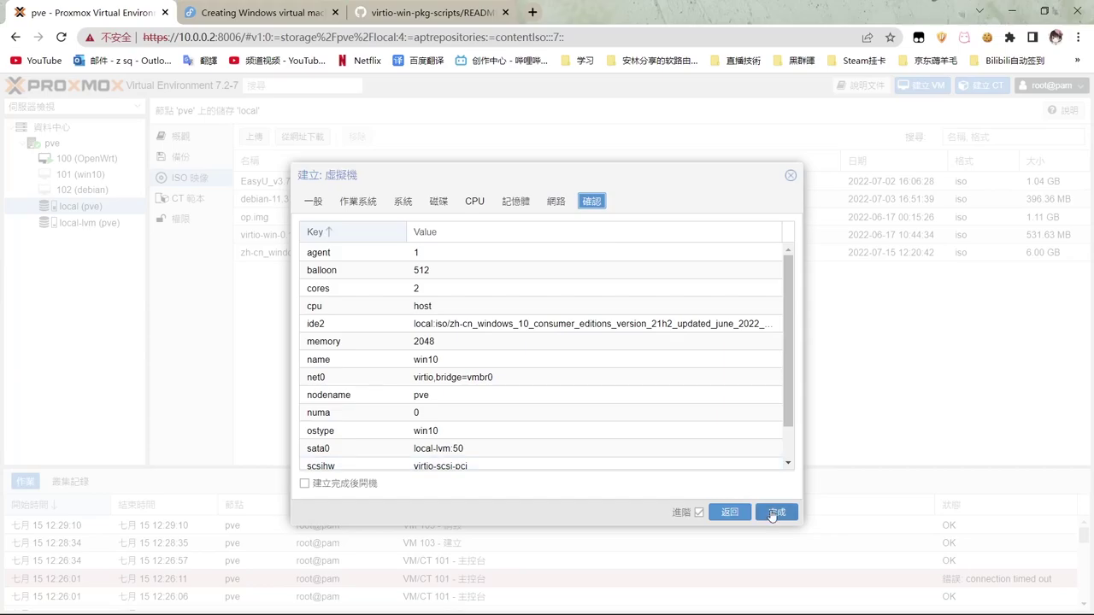
{"action": "left_click", "coordinate": [773, 512]}
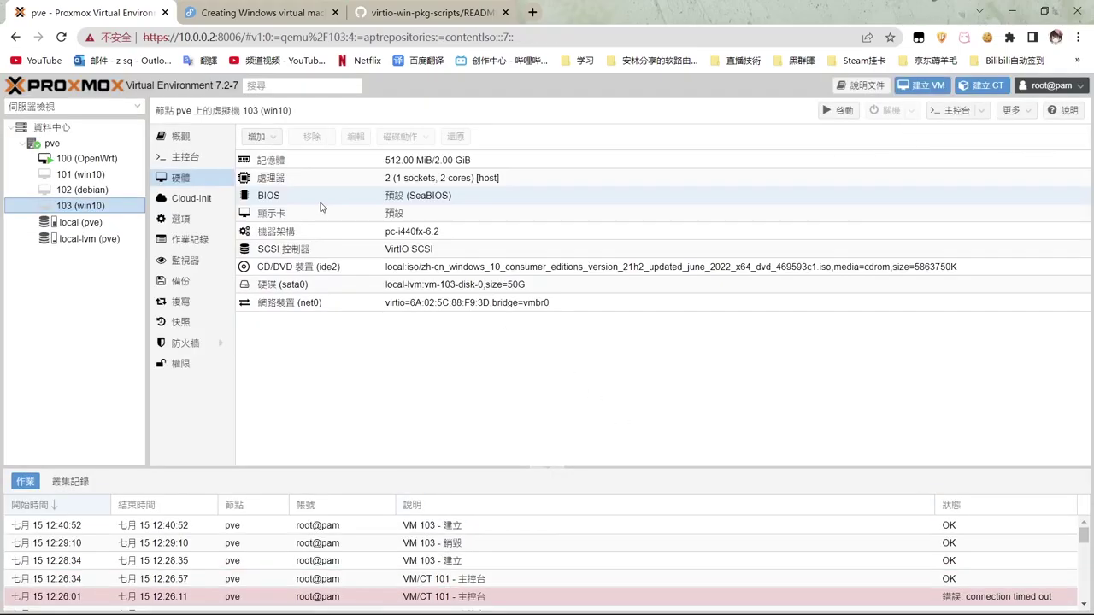
Look through the Fedora virtIO driver documentation and the download links in the virtio-win-pkg-scripts README on GitHub.
{"action": "left_click", "coordinate": [287, 8]}
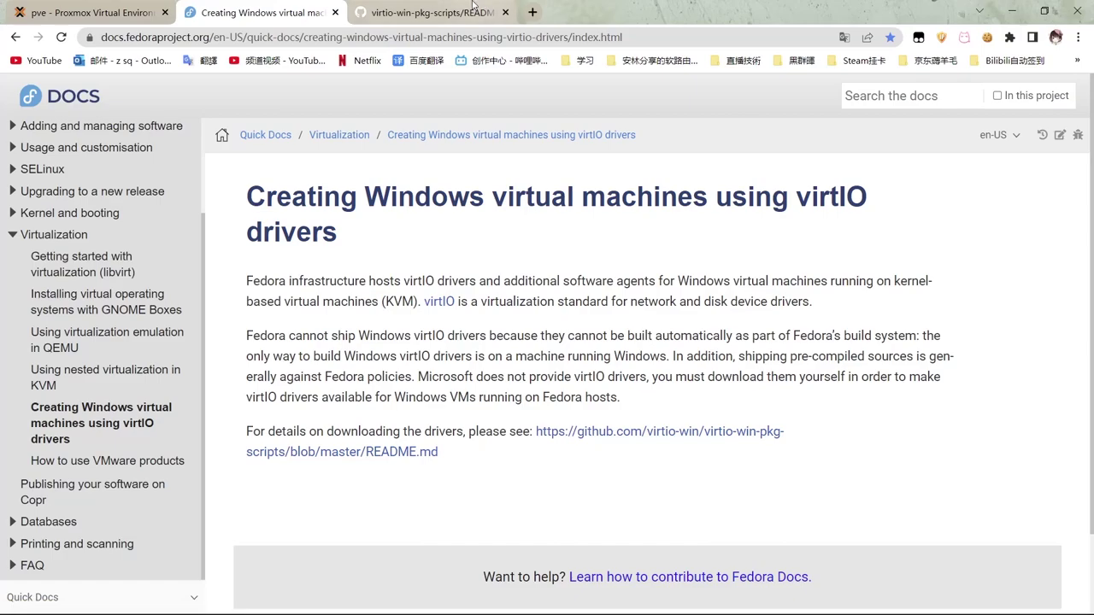
{"action": "left_click", "coordinate": [432, 12]}
{"action": "scroll", "coordinate": [441, 257], "scroll_direction": "up", "scroll_amount": 2}
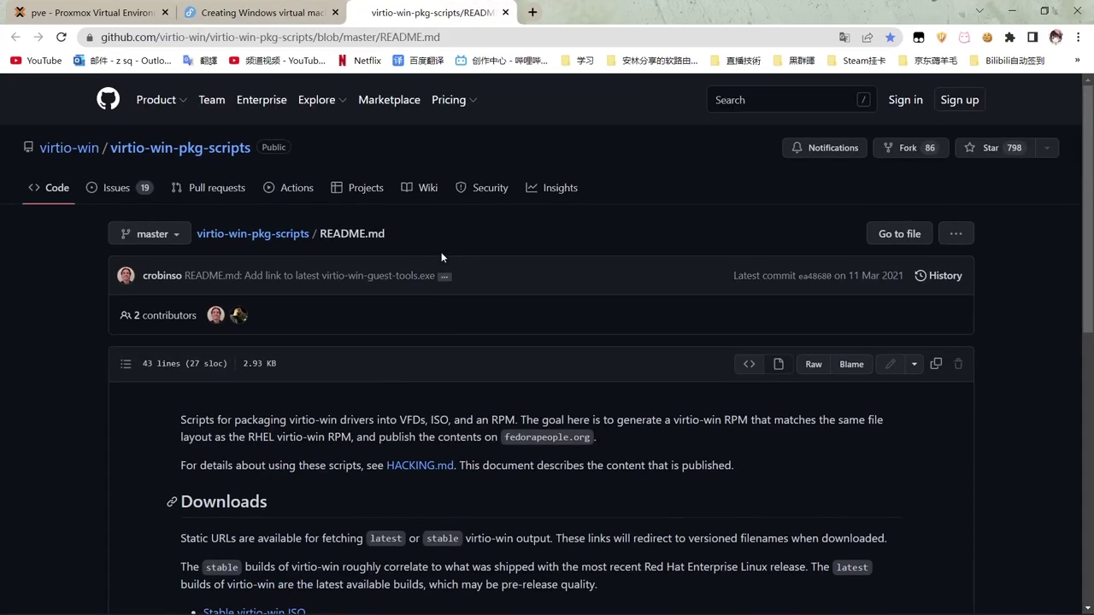
{"action": "scroll", "coordinate": [442, 257], "scroll_direction": "down", "scroll_amount": 3}
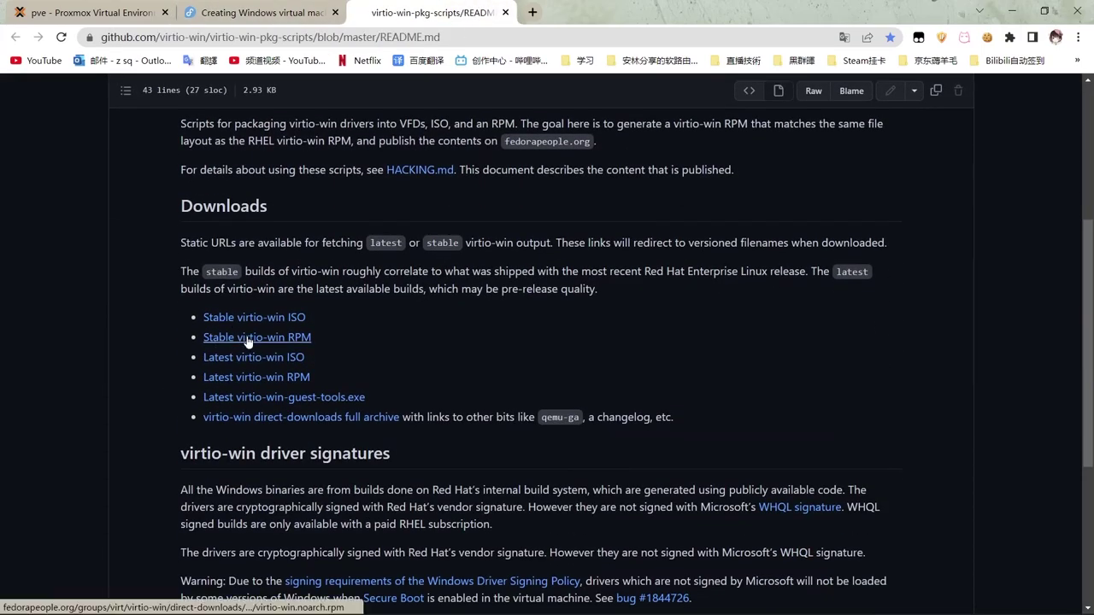
Return to Proxmox VE, check the virtio-win ISO in local storage, and add virtio-win-0.1.217.iso to VM 103 as an IDE 0 CD/DVD drive.
{"action": "left_click", "coordinate": [102, 19]}
{"action": "left_click", "coordinate": [104, 222]}
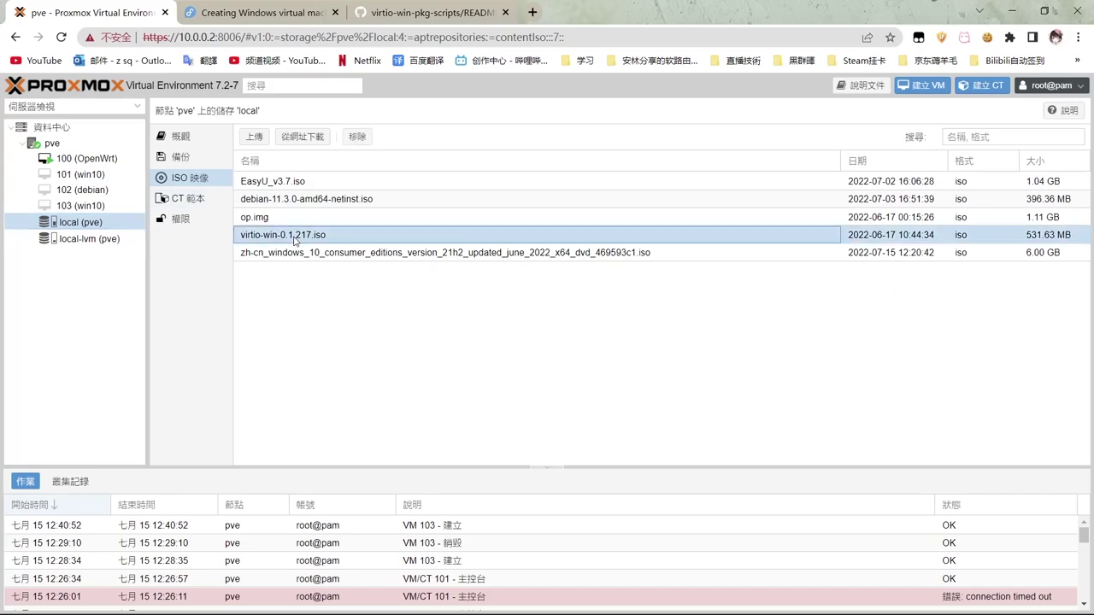
{"action": "left_click", "coordinate": [83, 206]}
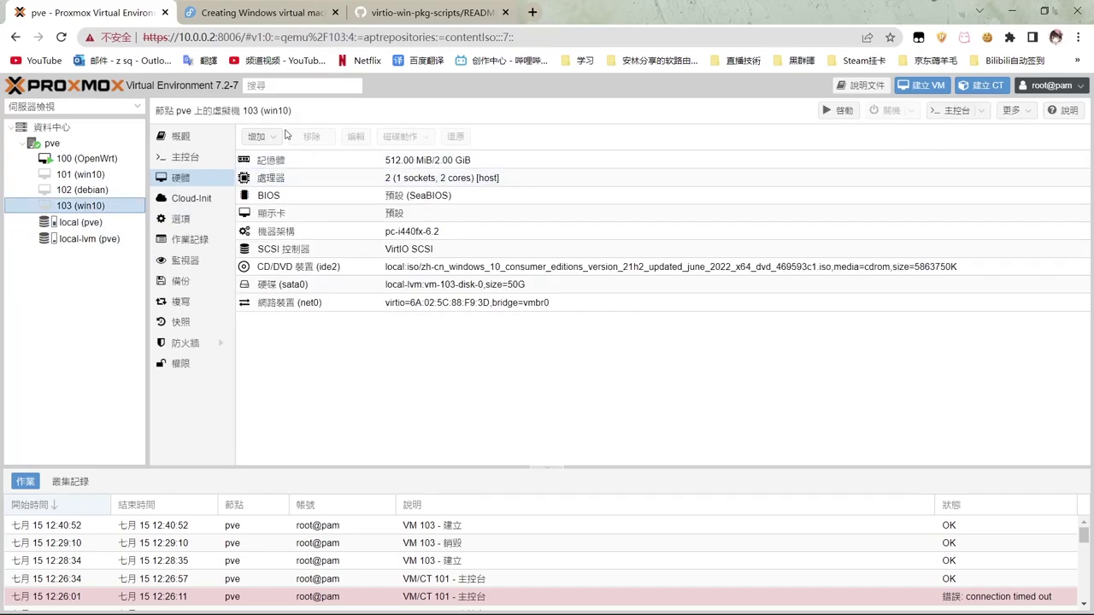
{"action": "left_click", "coordinate": [273, 137]}
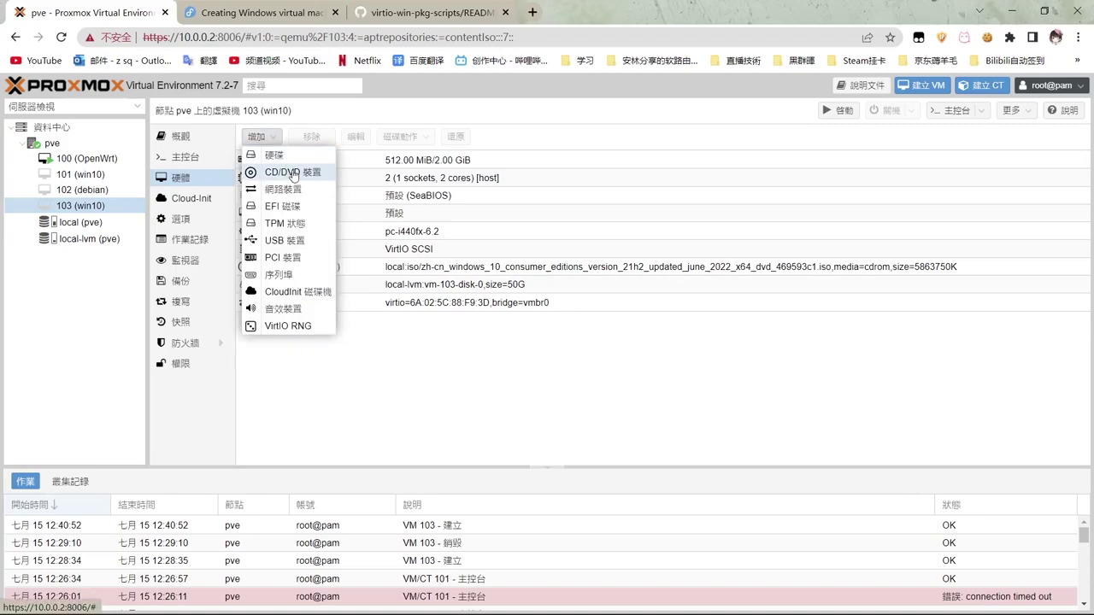
{"action": "left_click", "coordinate": [291, 173]}
{"action": "left_click", "coordinate": [577, 332]}
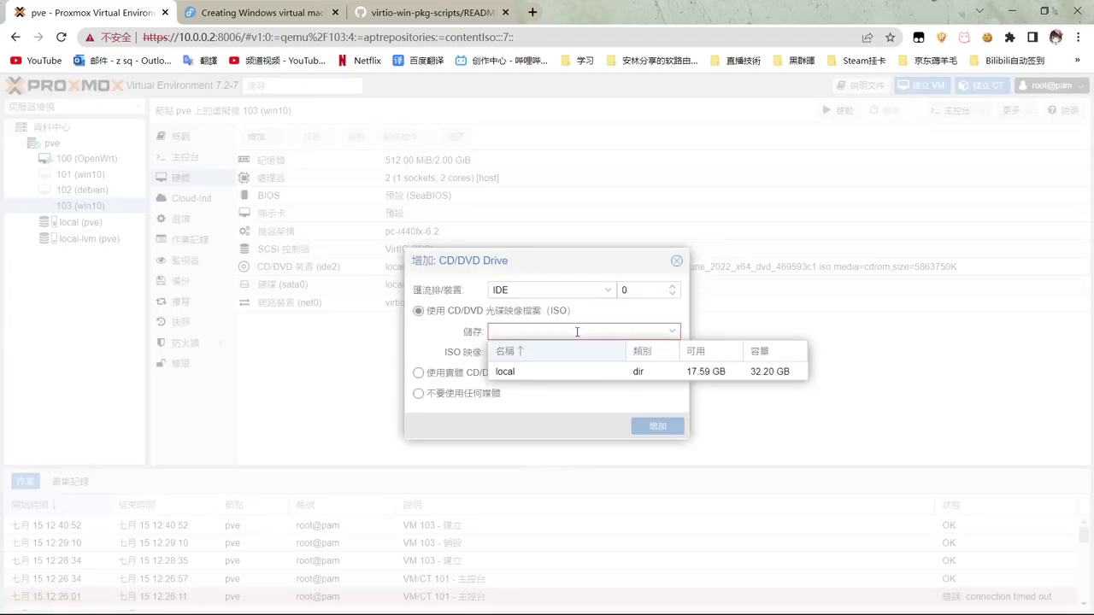
{"action": "left_click", "coordinate": [641, 369]}
{"action": "left_click", "coordinate": [654, 353]}
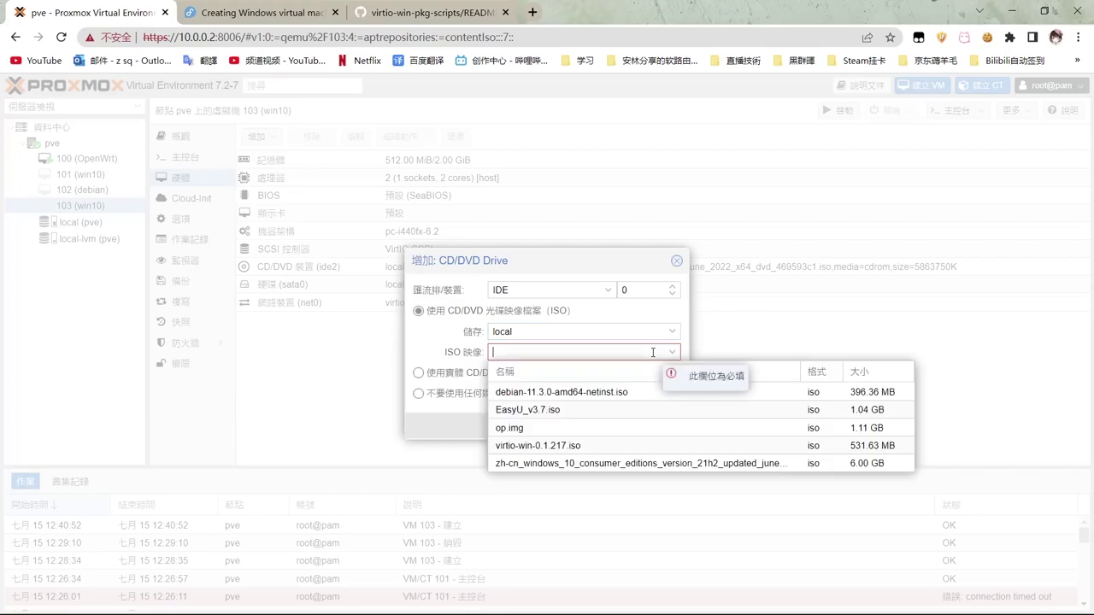
{"action": "left_click", "coordinate": [584, 447]}
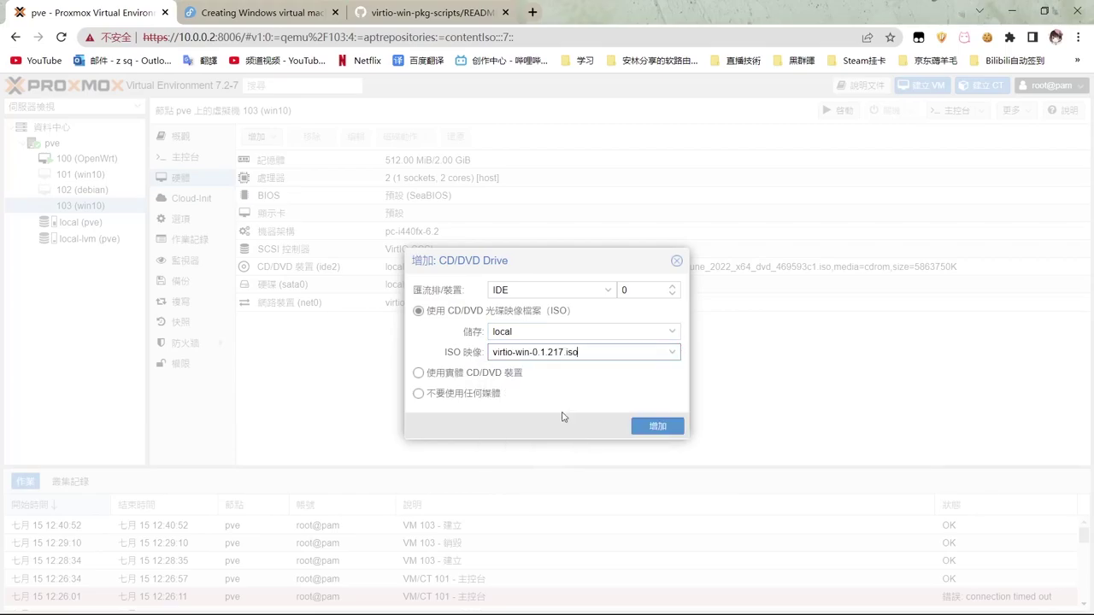
{"action": "left_click", "coordinate": [658, 432]}
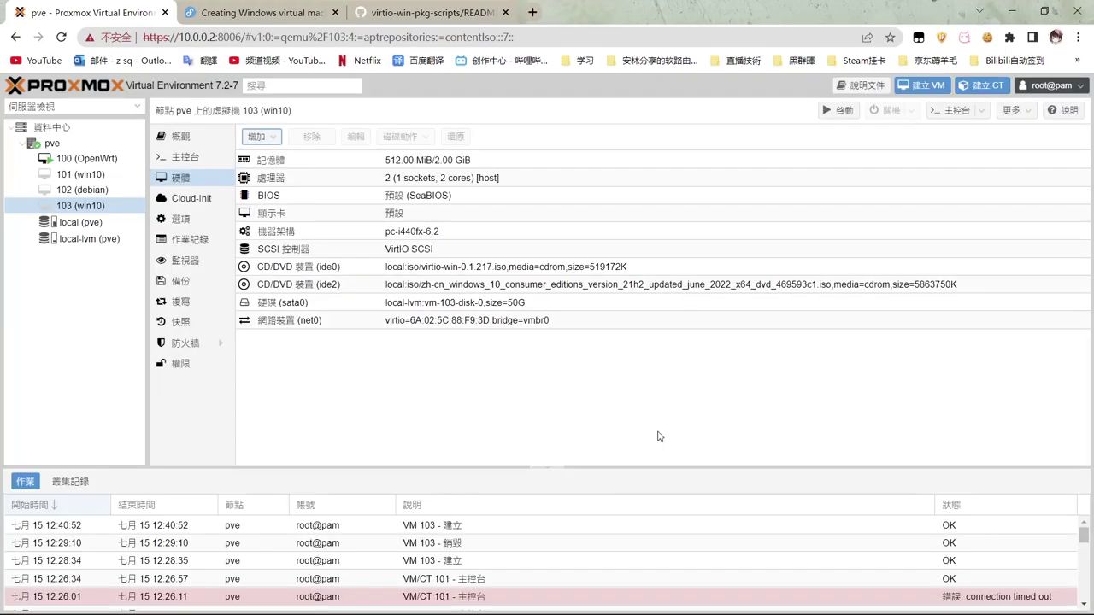
Disable net0 as a boot device in the boot order of VM 103.
{"action": "left_click", "coordinate": [207, 222]}
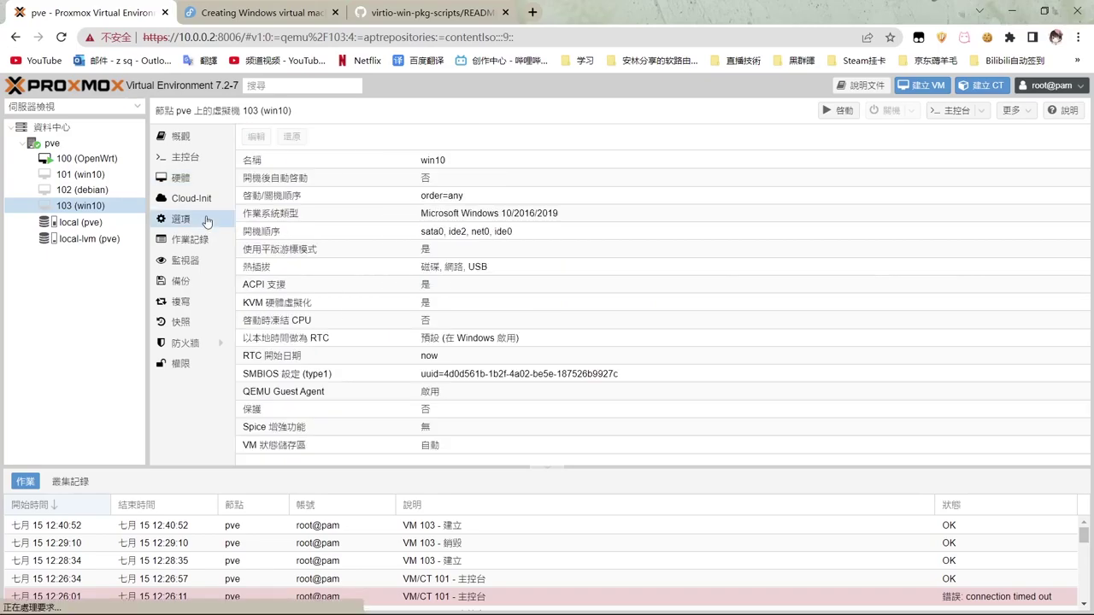
{"action": "left_click", "coordinate": [315, 236]}
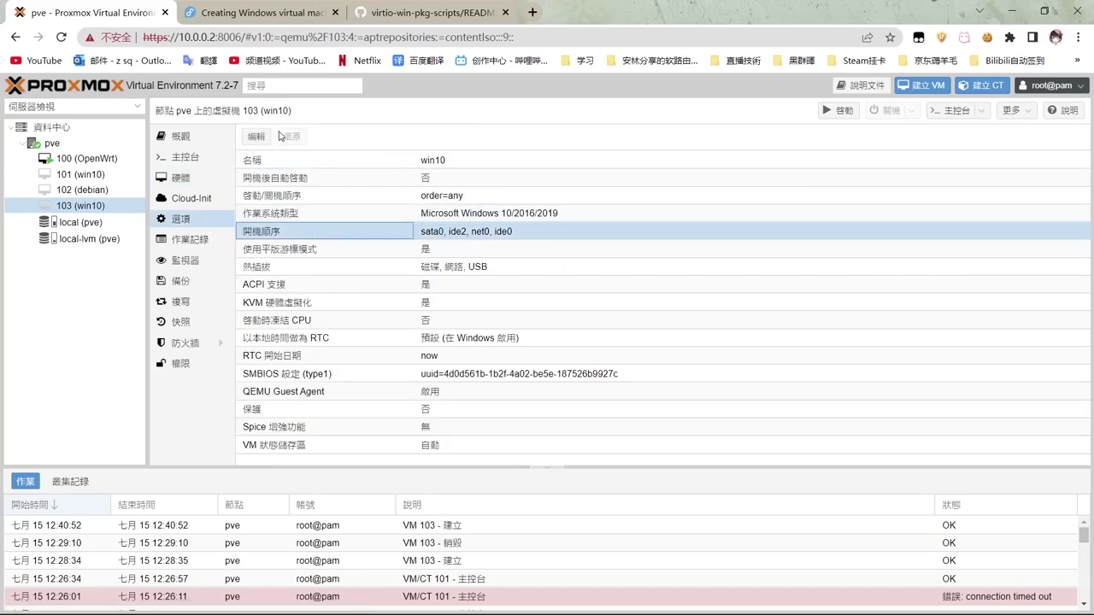
{"action": "left_click", "coordinate": [263, 137]}
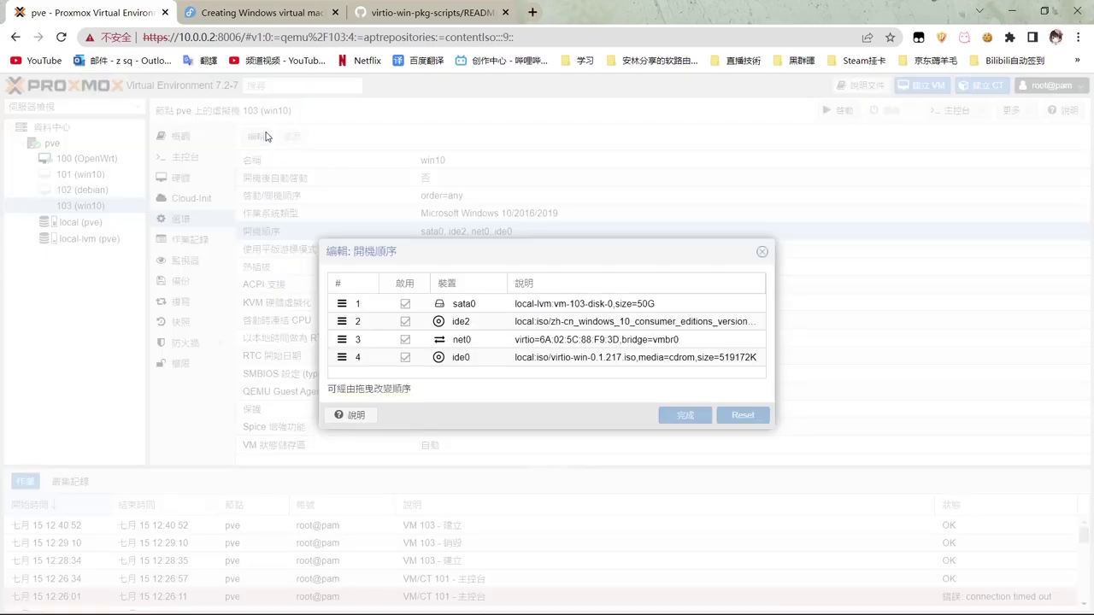
{"action": "left_click", "coordinate": [494, 311]}
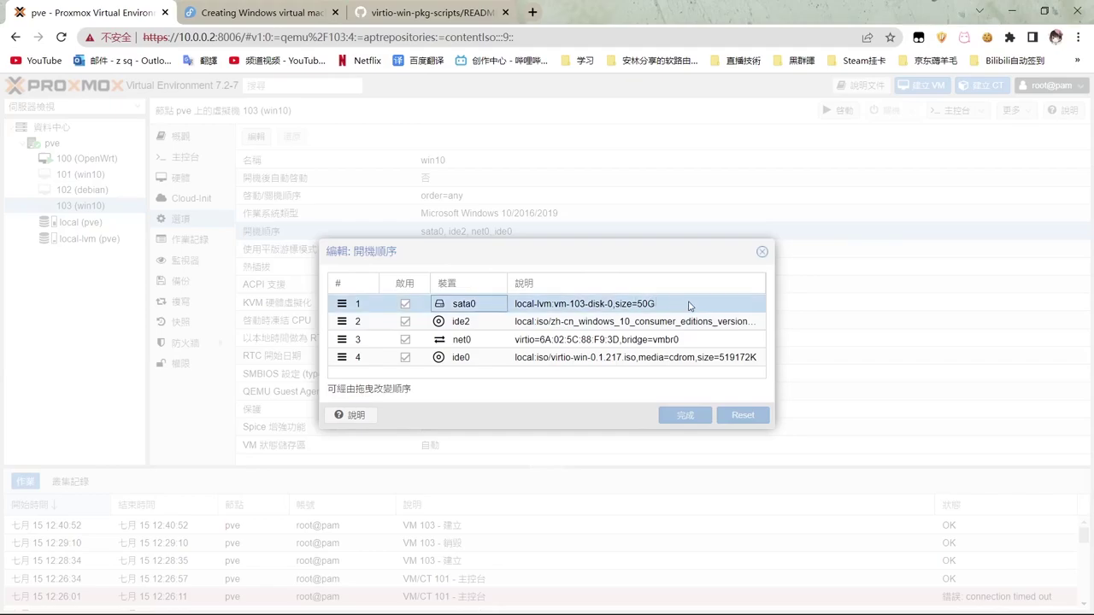
{"action": "left_click", "coordinate": [658, 321]}
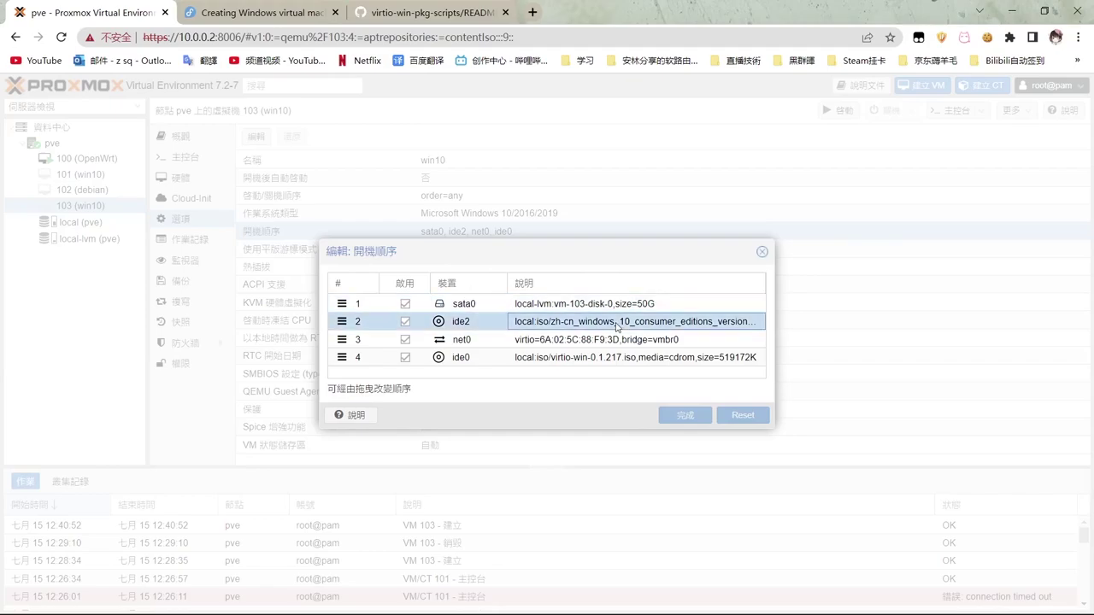
{"action": "left_click", "coordinate": [404, 341]}
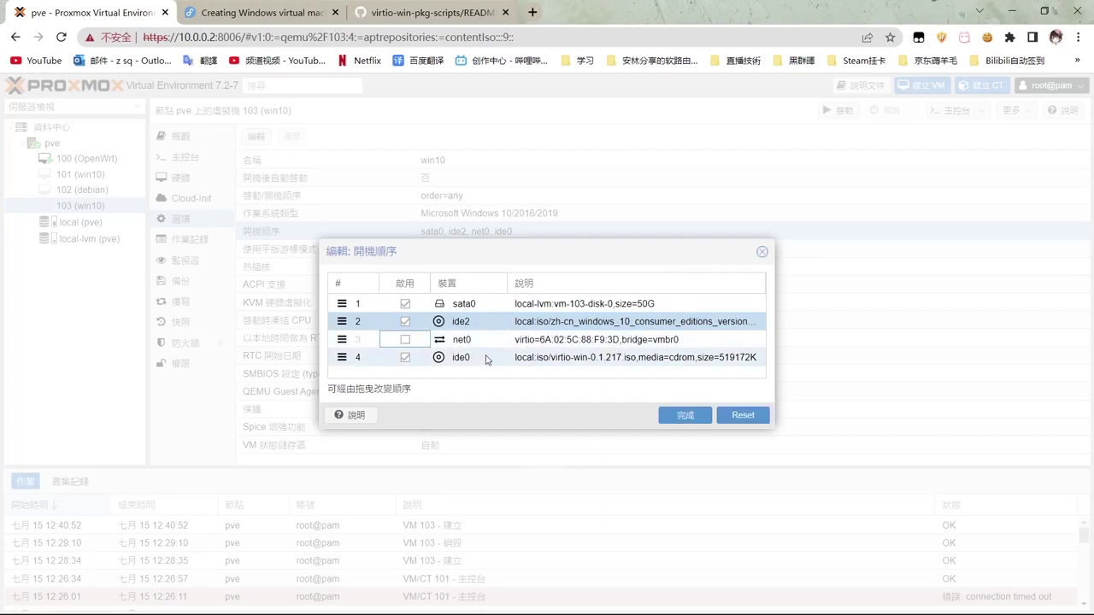
{"action": "left_click", "coordinate": [697, 415]}
Check the start-at-boot option (開機後自動啓動) of VM 103 and leave it unchanged.
{"action": "left_click", "coordinate": [484, 176]}
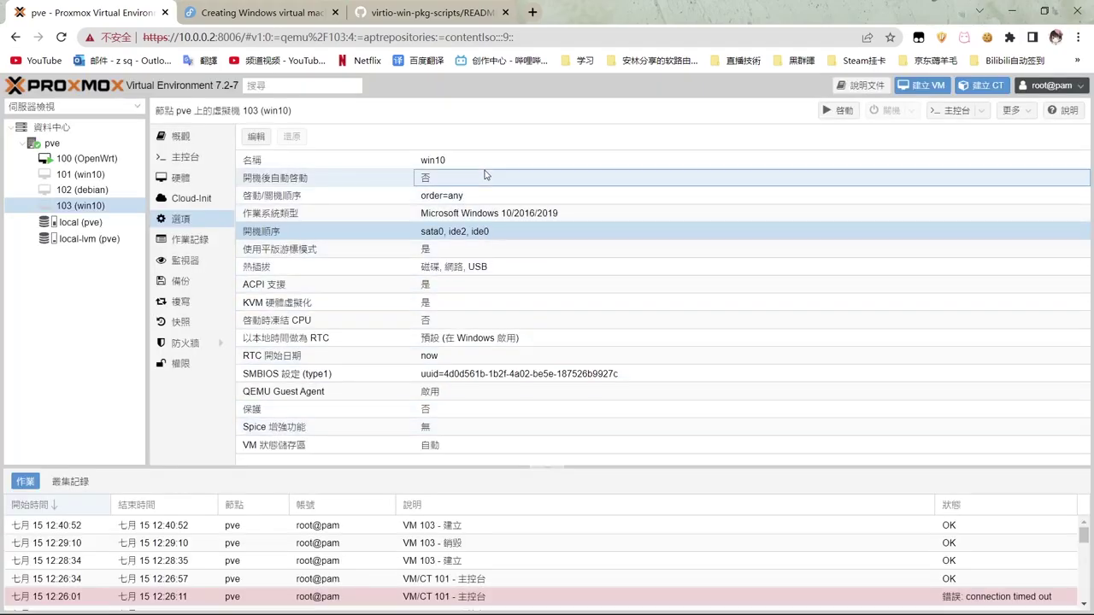
{"action": "left_click", "coordinate": [259, 136]}
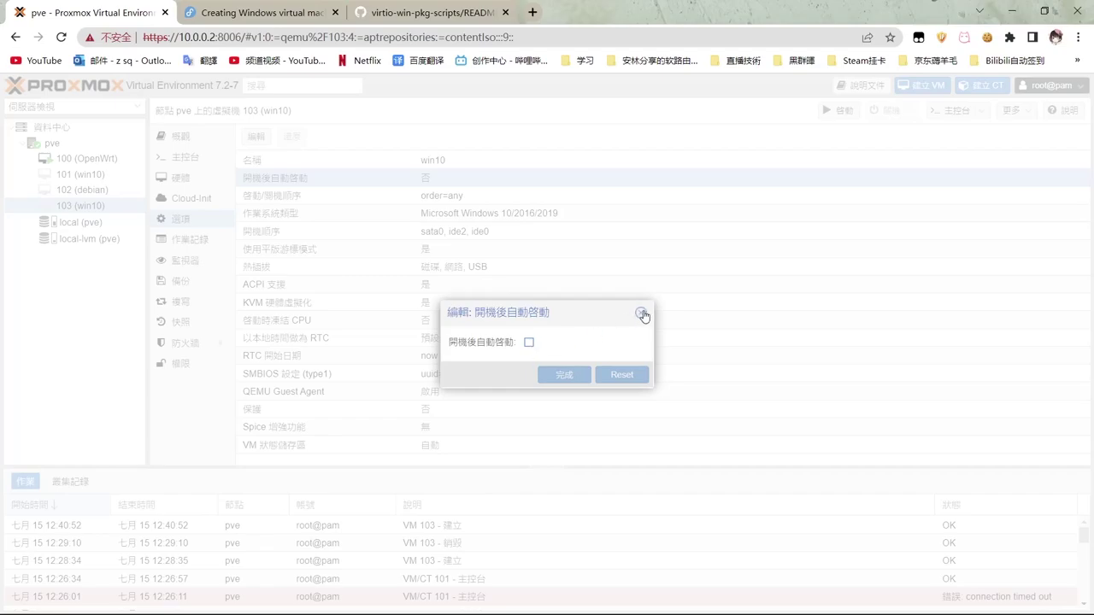
{"action": "left_click", "coordinate": [641, 312]}
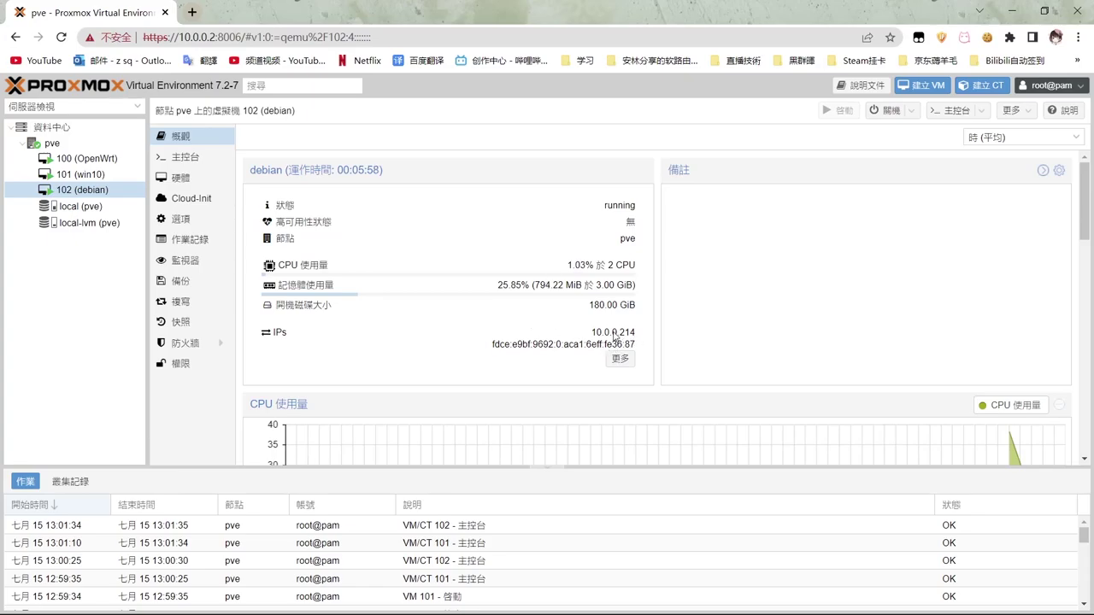
Open the console of VM 101 (win10) and show it in full screen.
{"action": "left_click", "coordinate": [115, 174]}
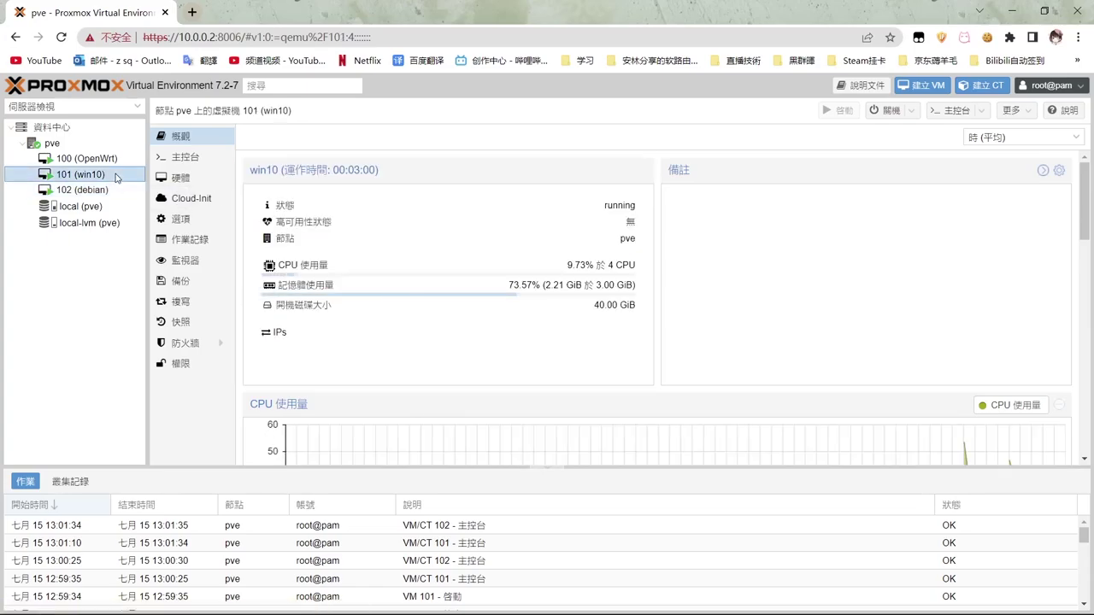
{"action": "left_click", "coordinate": [183, 159]}
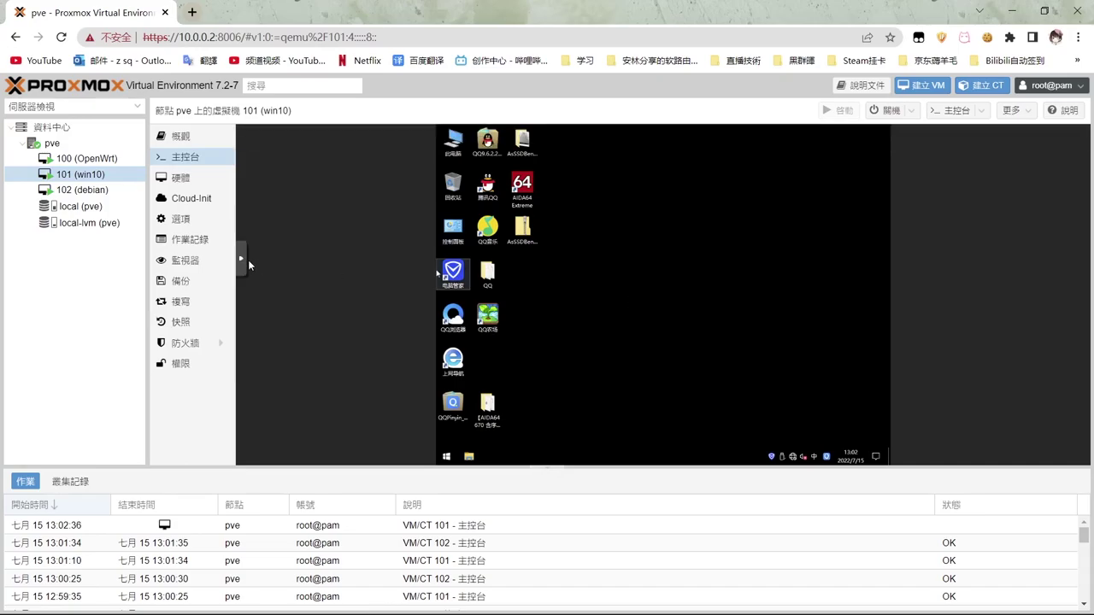
{"action": "left_click", "coordinate": [243, 260]}
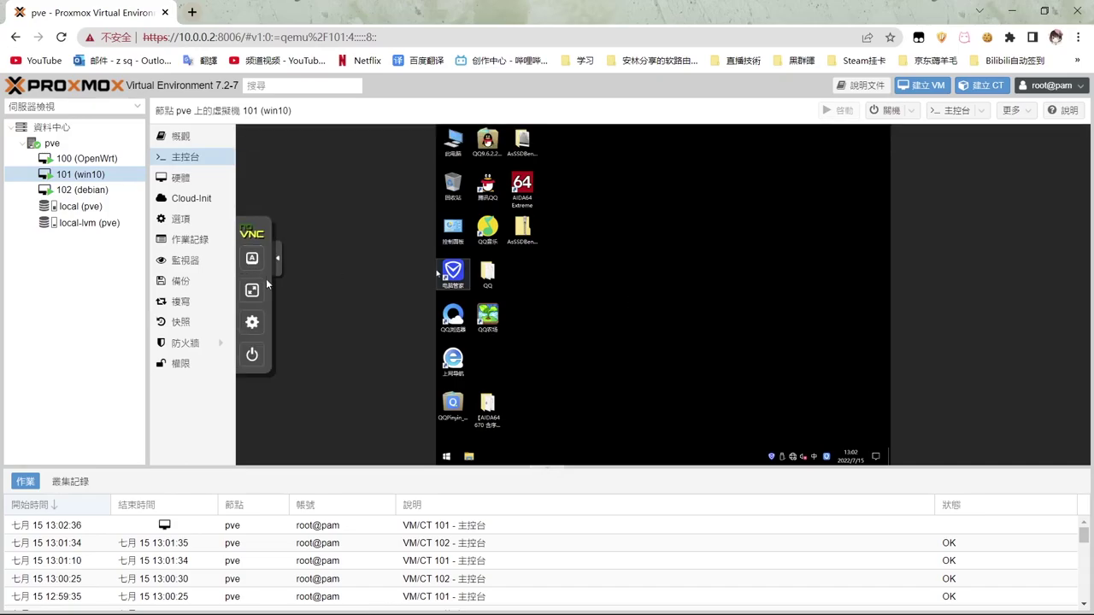
{"action": "left_click", "coordinate": [252, 291]}
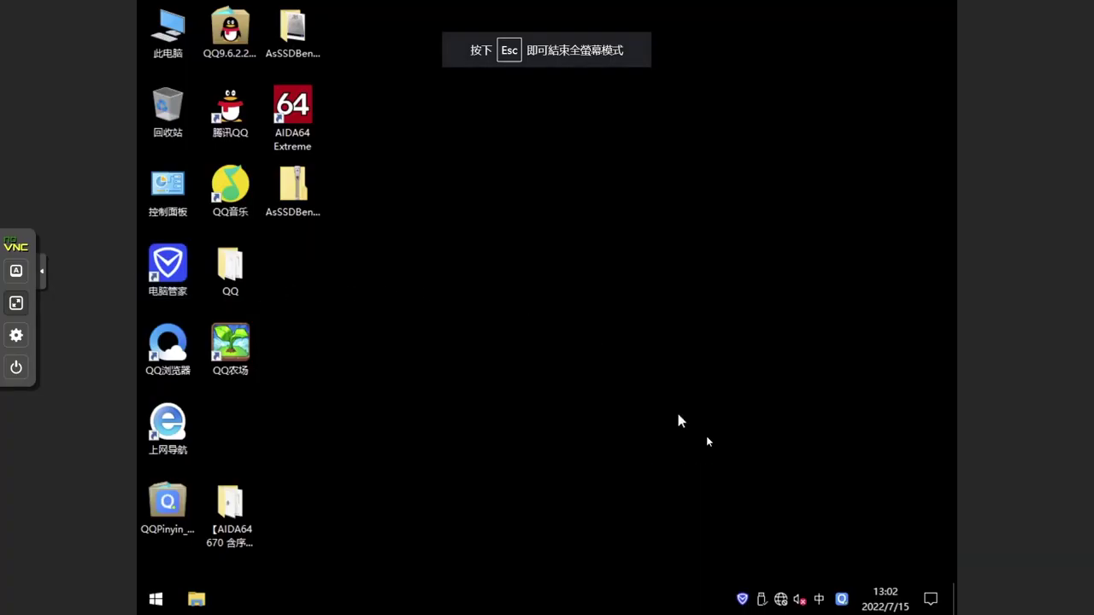
Open the guest's Device Manager and start a driver update for the Ethernet controller (以太网控制器), browsing this computer for the driver.
{"action": "right_click", "coordinate": [156, 602]}
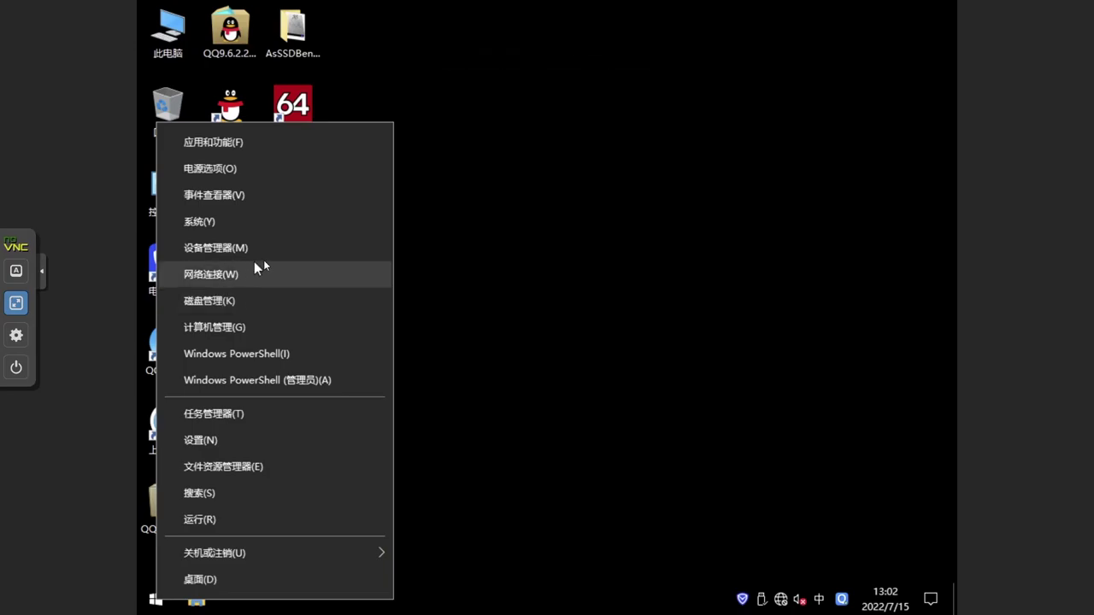
{"action": "left_click", "coordinate": [291, 249]}
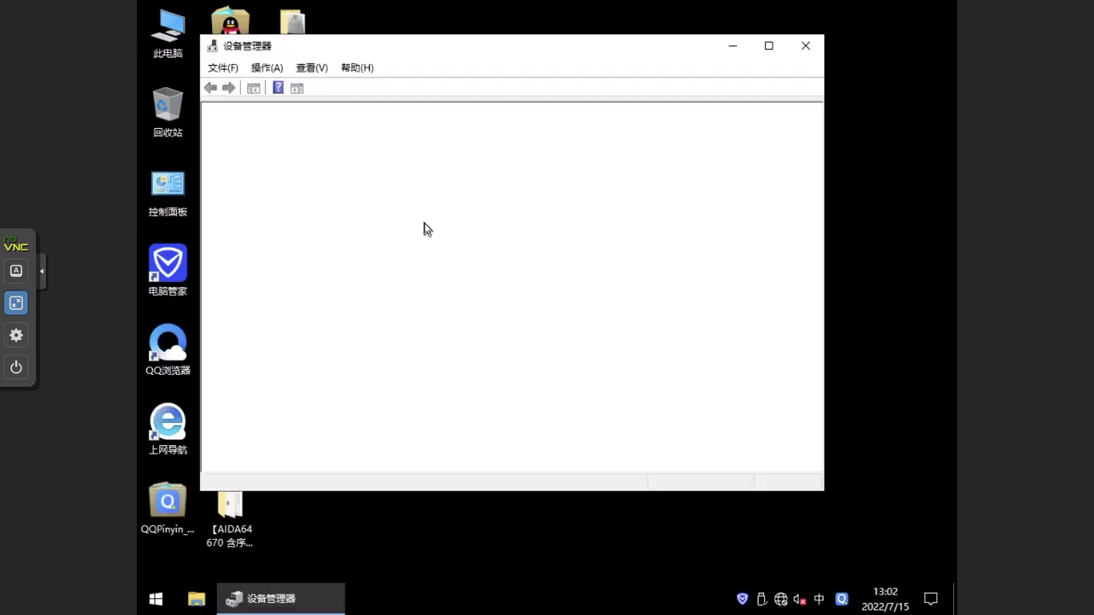
{"action": "left_click", "coordinate": [328, 288]}
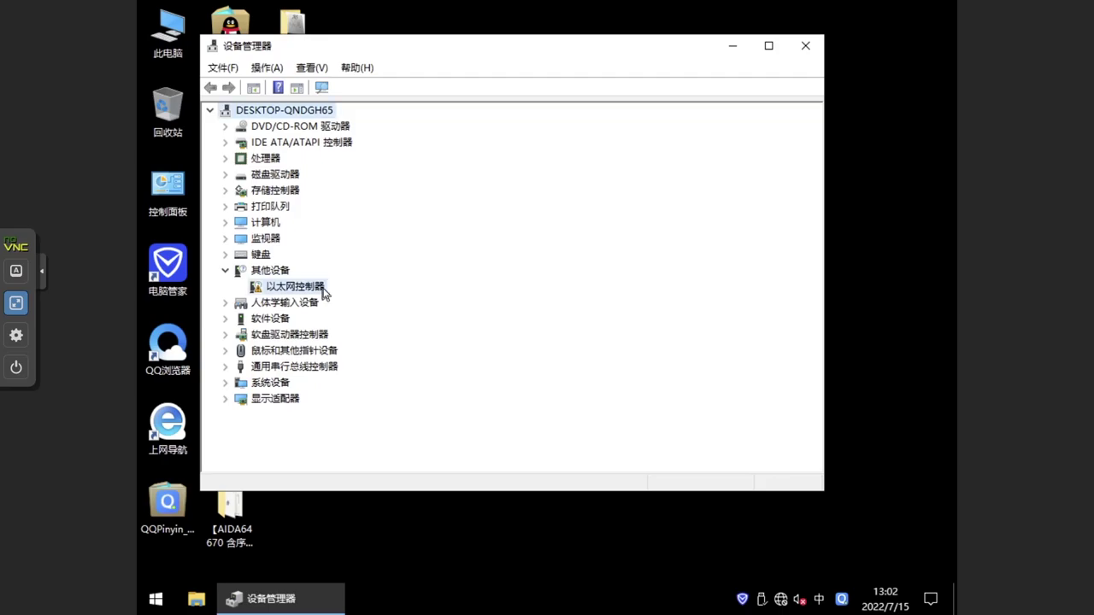
{"action": "right_click", "coordinate": [325, 293]}
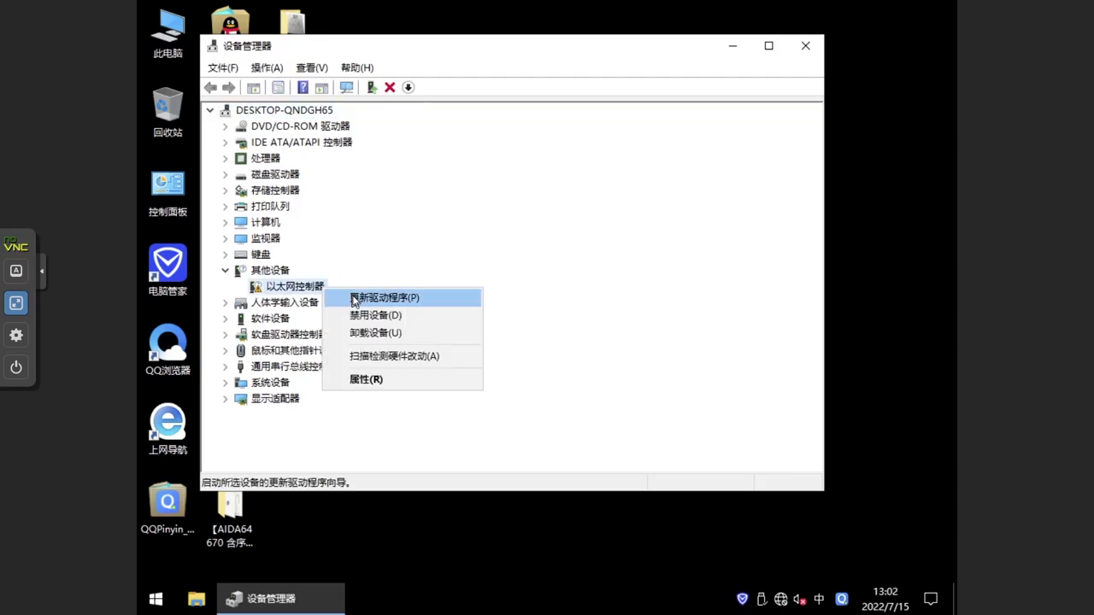
{"action": "left_click", "coordinate": [355, 300]}
{"action": "left_click", "coordinate": [411, 331]}
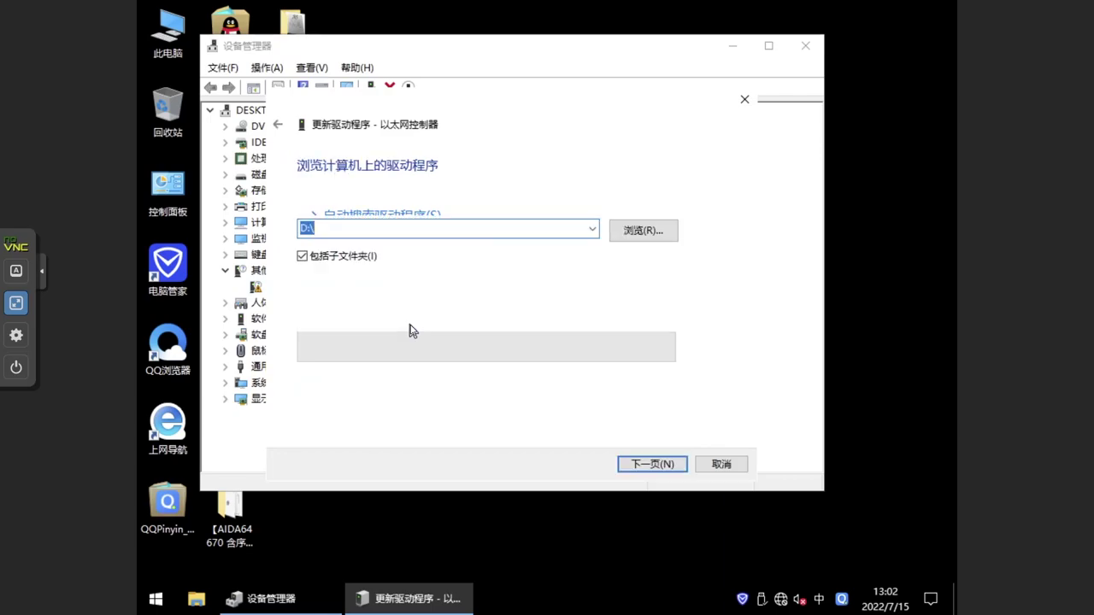
Choose the virtio-win-0.1.217 CD drive (E:) as the driver location, install the Ethernet driver and close the update wizard.
{"action": "left_click", "coordinate": [626, 229]}
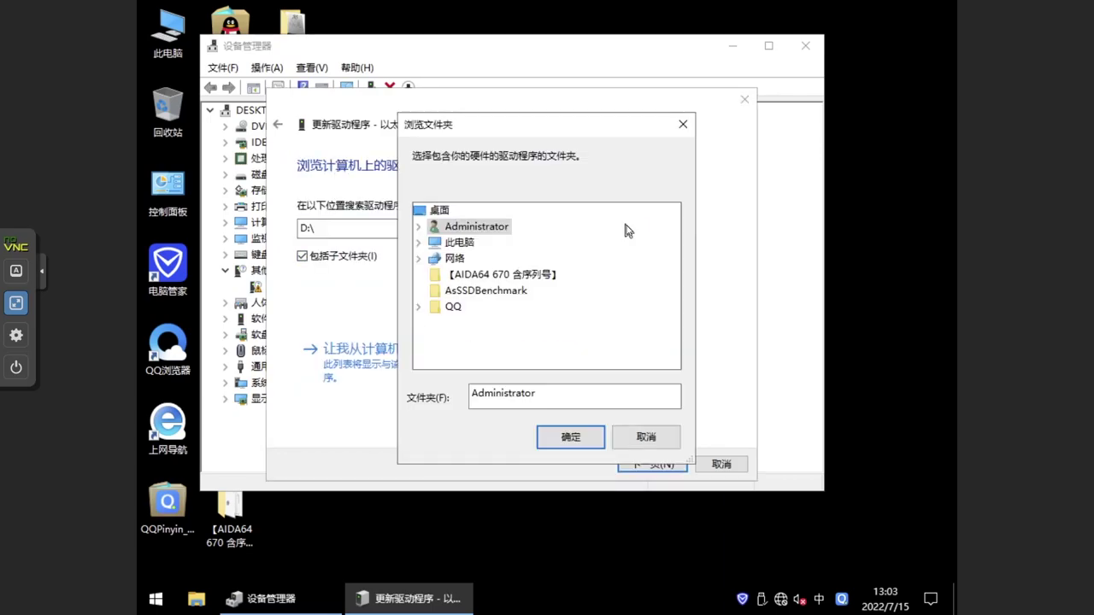
{"action": "left_click", "coordinate": [423, 246]}
{"action": "scroll", "coordinate": [547, 308], "scroll_direction": "down", "scroll_amount": 2}
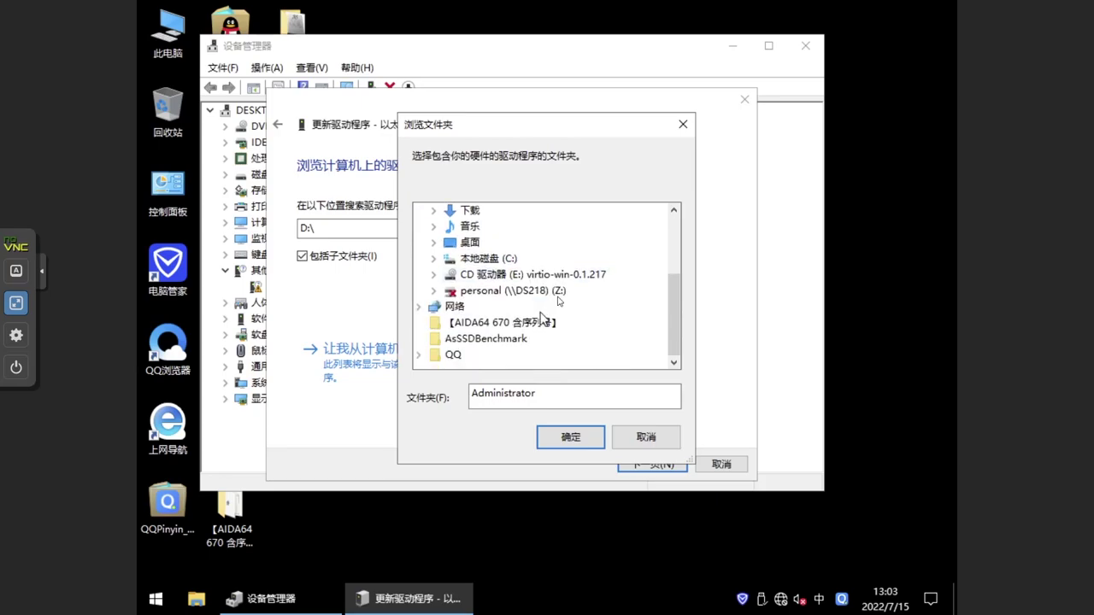
{"action": "double_click", "coordinate": [582, 274]}
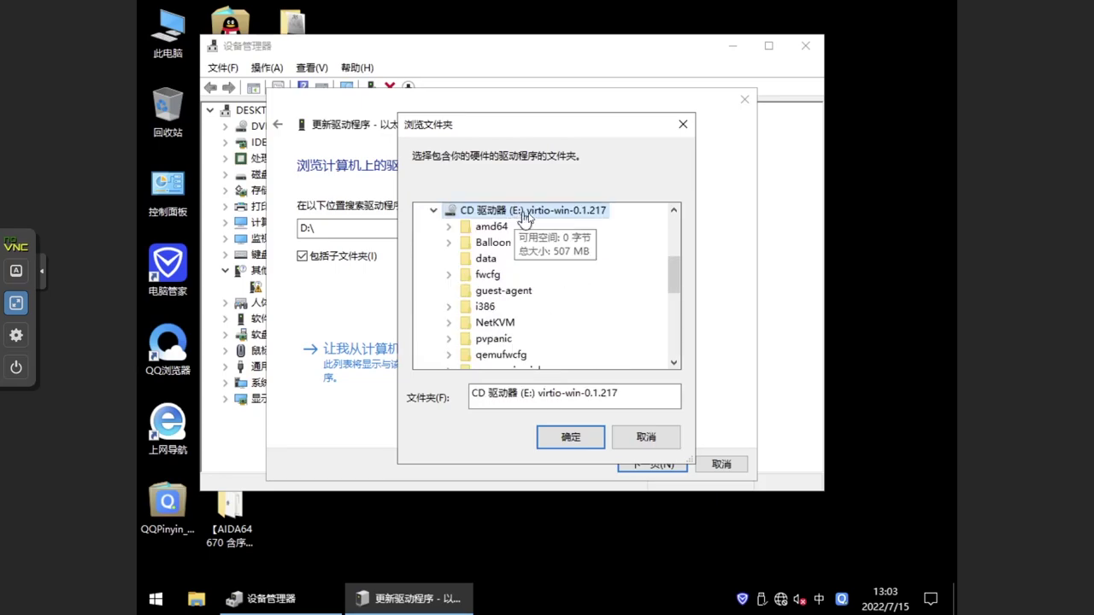
{"action": "left_click", "coordinate": [578, 438]}
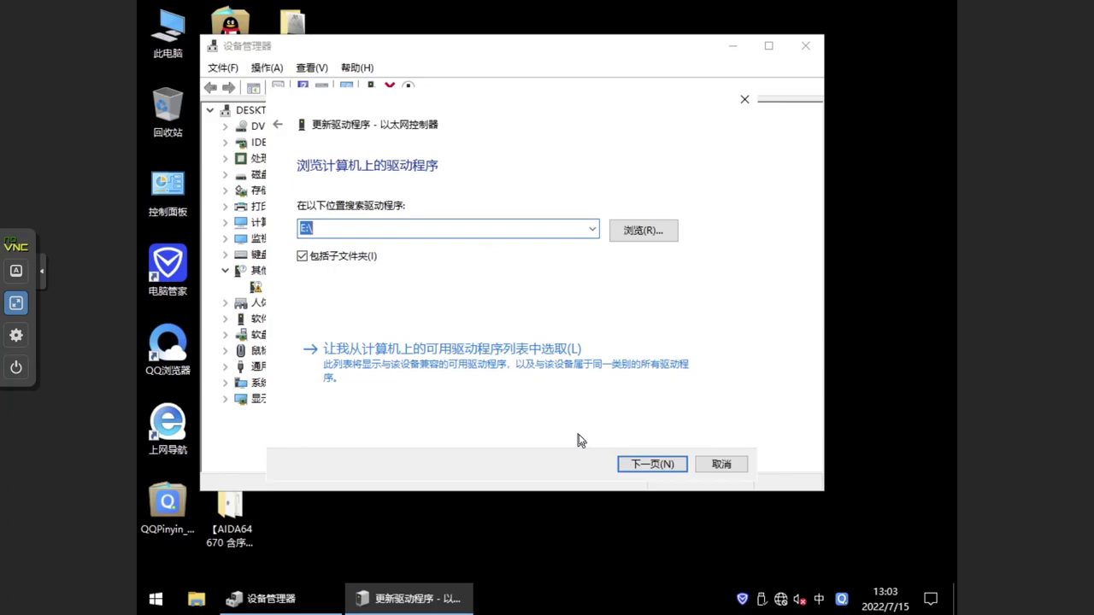
{"action": "left_click", "coordinate": [639, 464]}
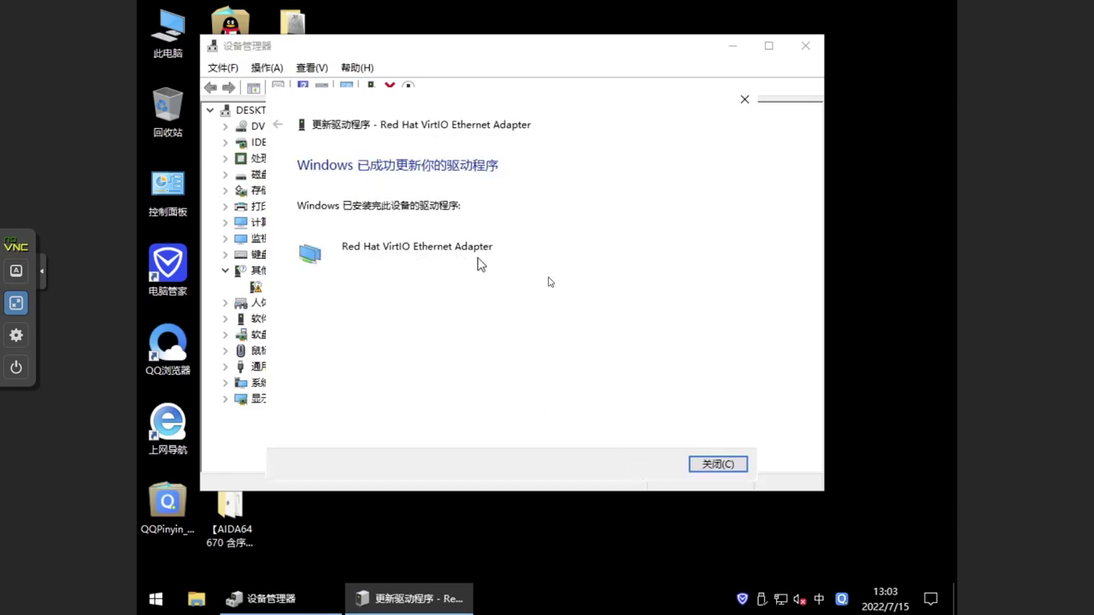
{"action": "left_click", "coordinate": [732, 462]}
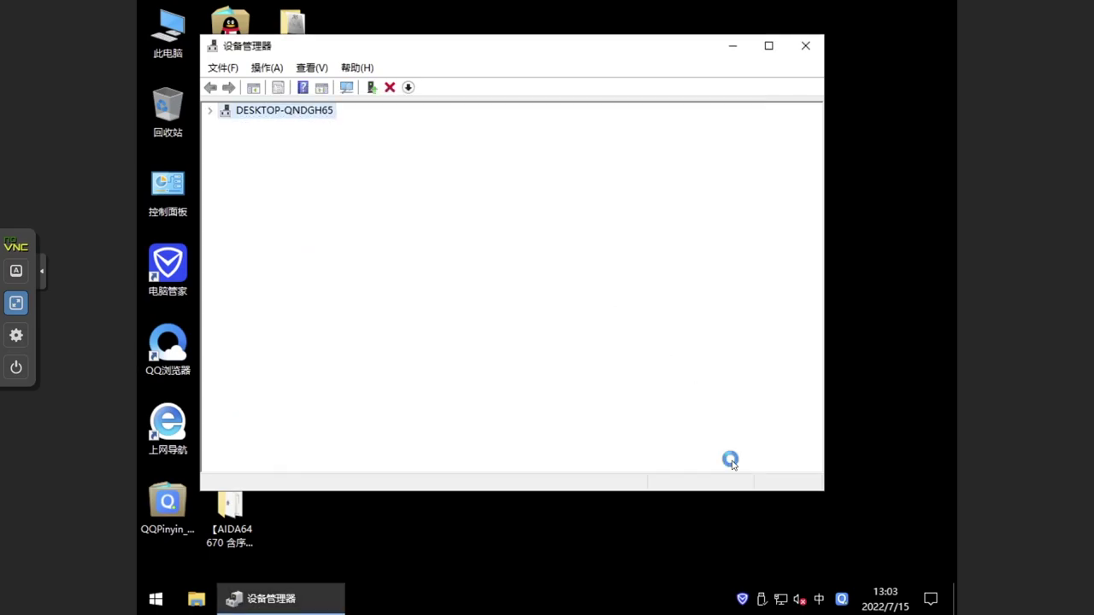
{"action": "mouse_move", "coordinate": [783, 605]}
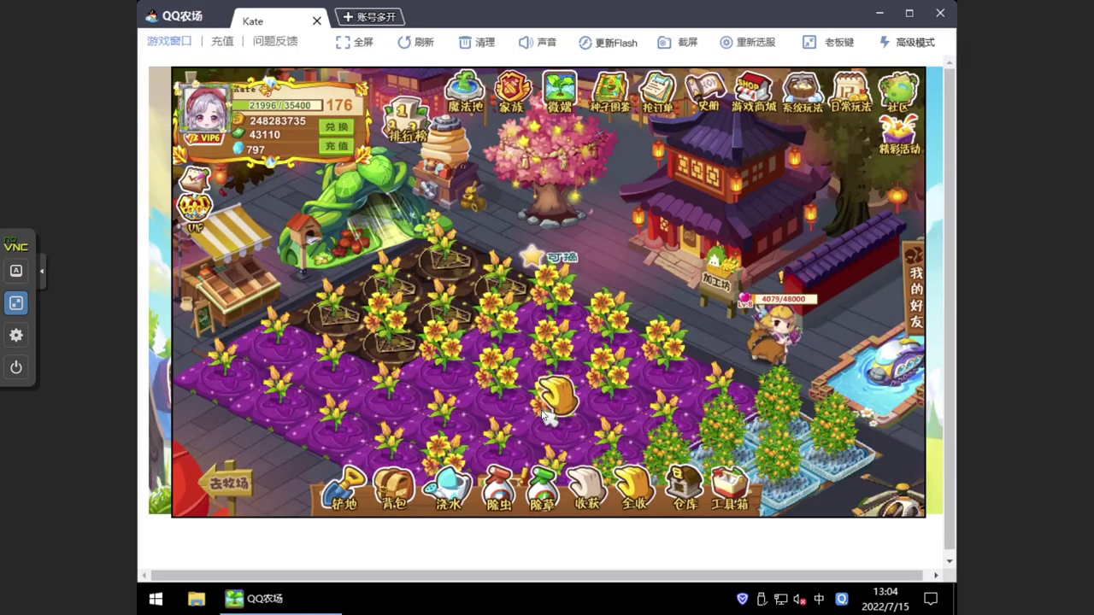
In QQ农场, use a golden glove card (黄金手套卡) from the backpack's props and select the harvest-all tool (全收).
{"action": "left_click", "coordinate": [400, 483]}
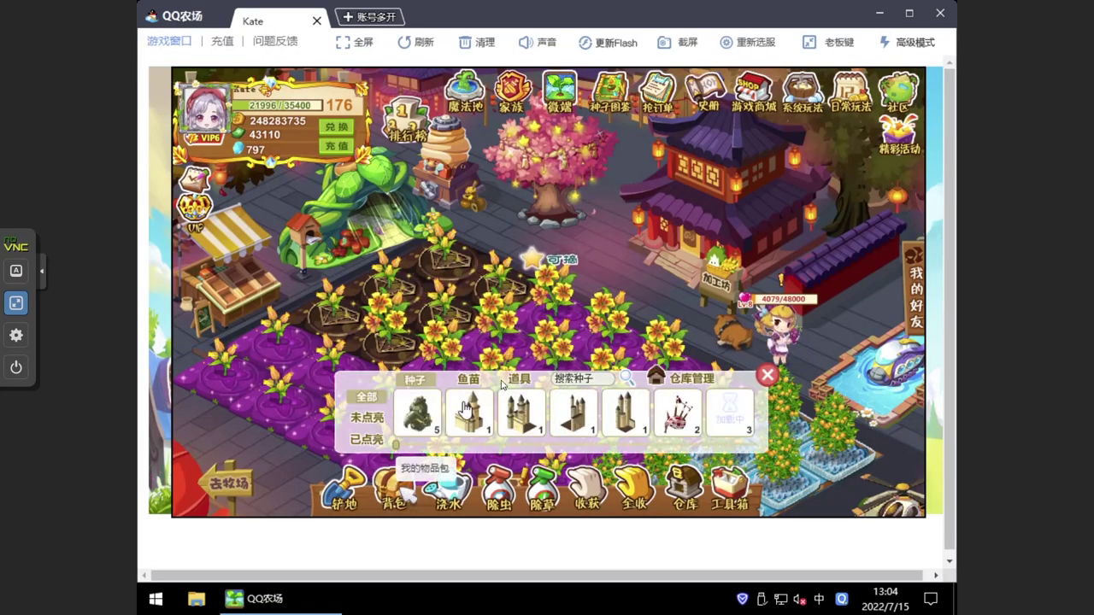
{"action": "left_click", "coordinate": [515, 381]}
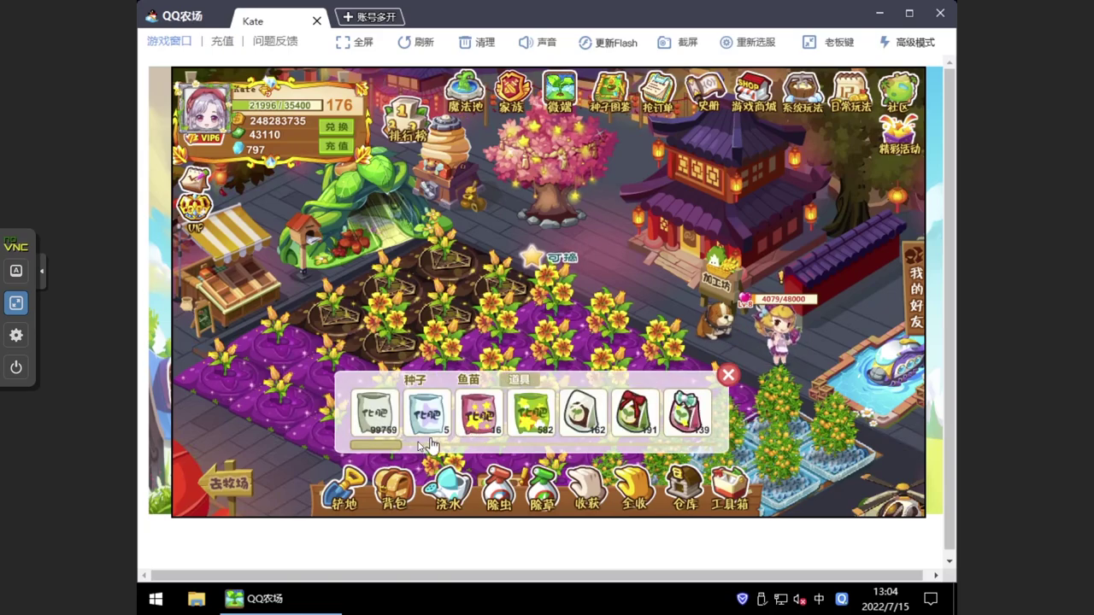
{"action": "left_click_drag", "start_coordinate": [394, 451], "coordinate": [500, 451]}
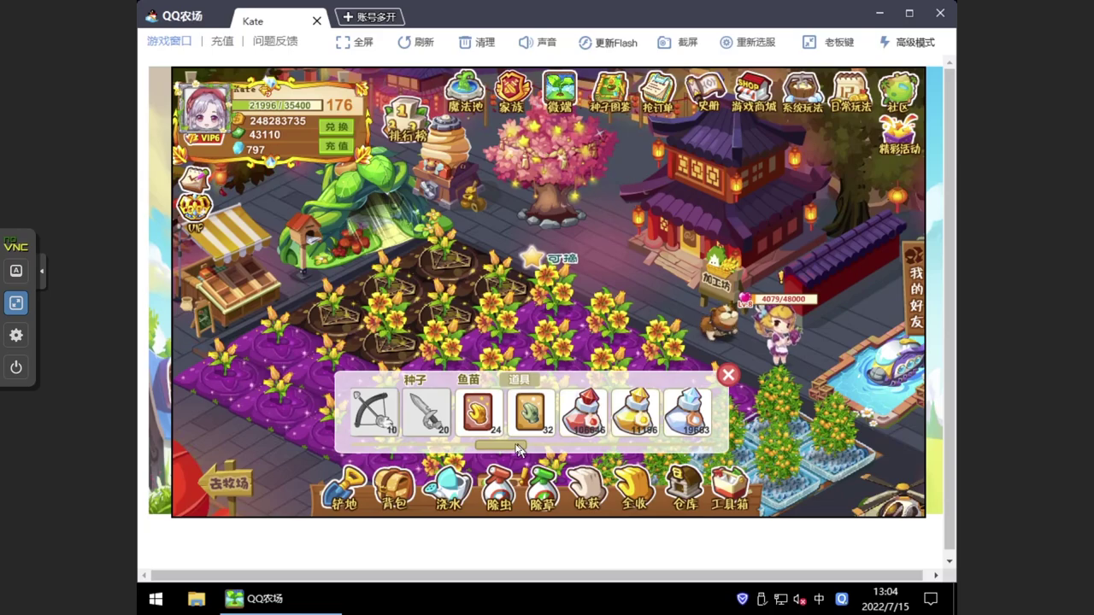
{"action": "left_click", "coordinate": [492, 426]}
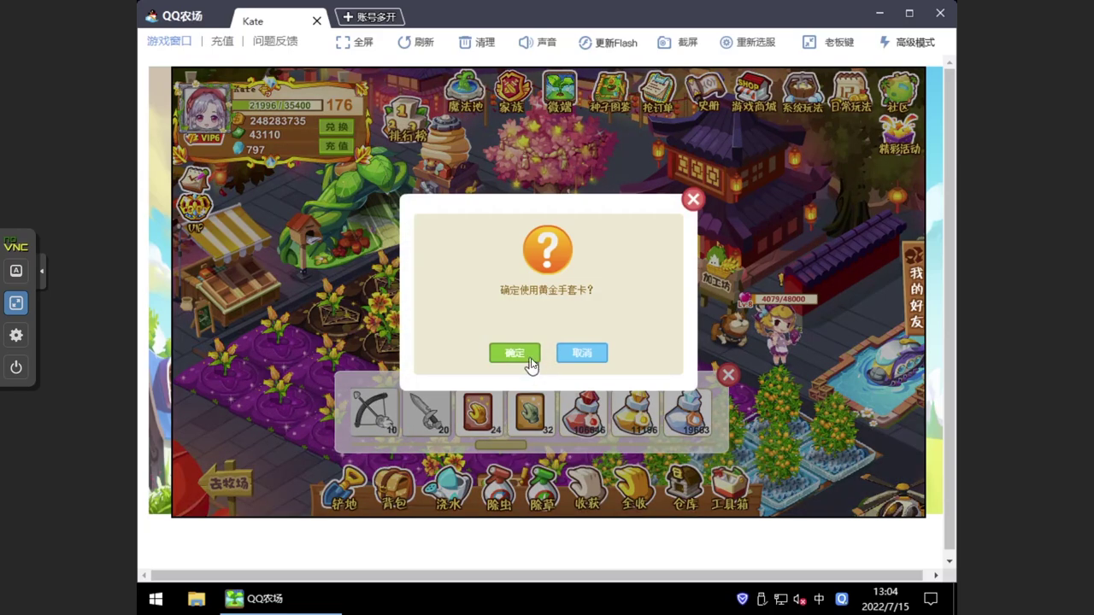
{"action": "left_click", "coordinate": [530, 359]}
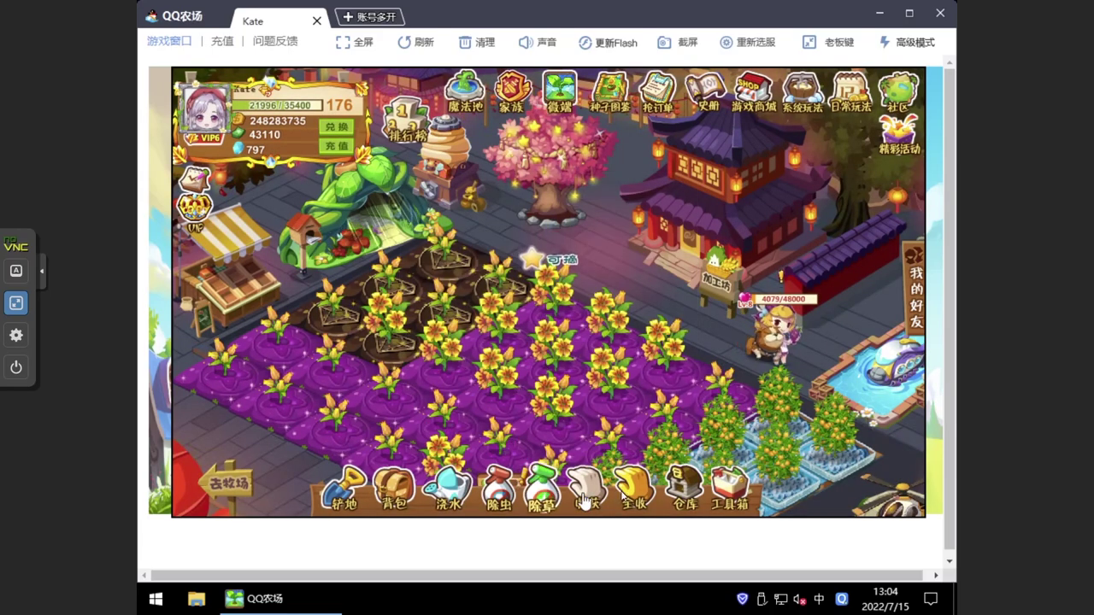
{"action": "left_click", "coordinate": [635, 496]}
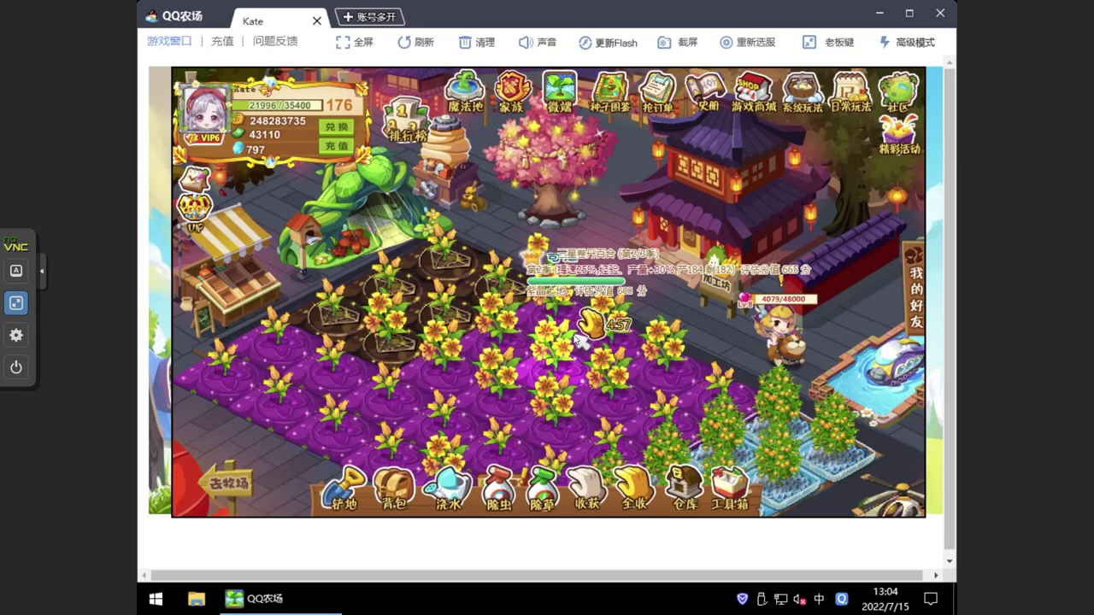